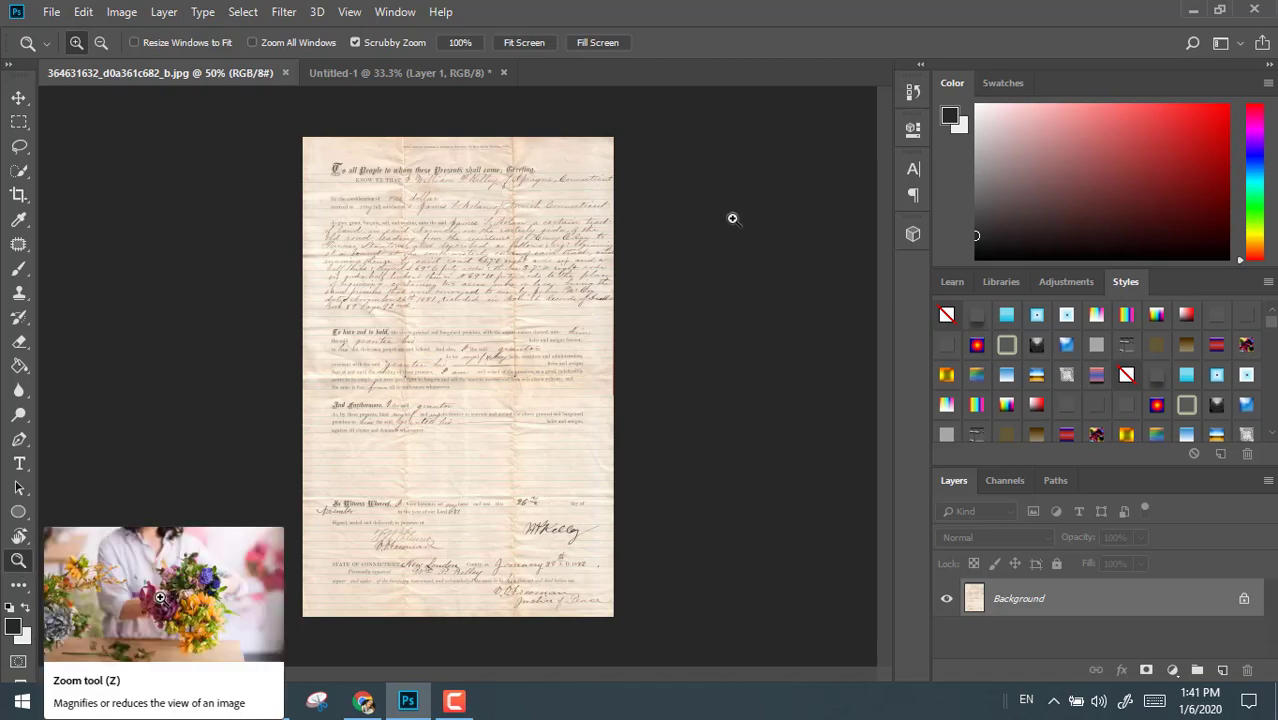
- Examine the scanned handwritten deed up close and as a full page, from its lower clauses back to the heading
{"action": "left_click", "coordinate": [551, 224]}
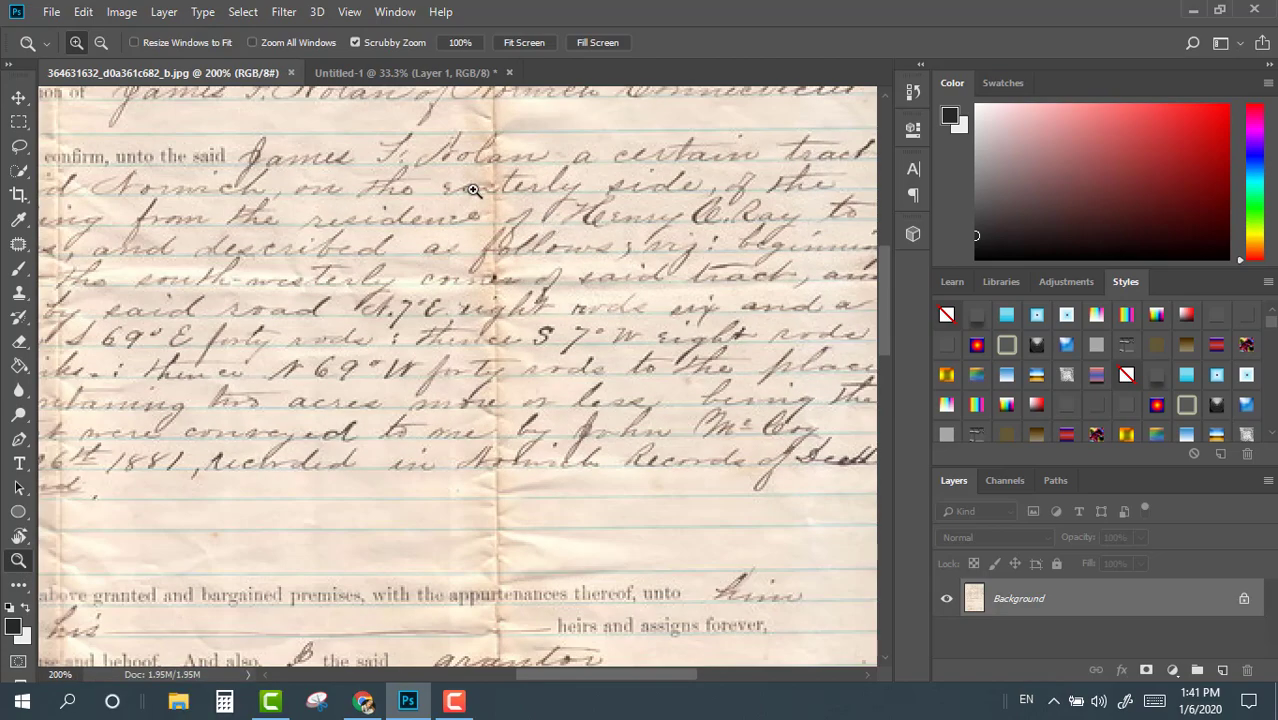
{"action": "left_click_drag", "start_coordinate": [449, 186], "coordinate": [368, 288]}
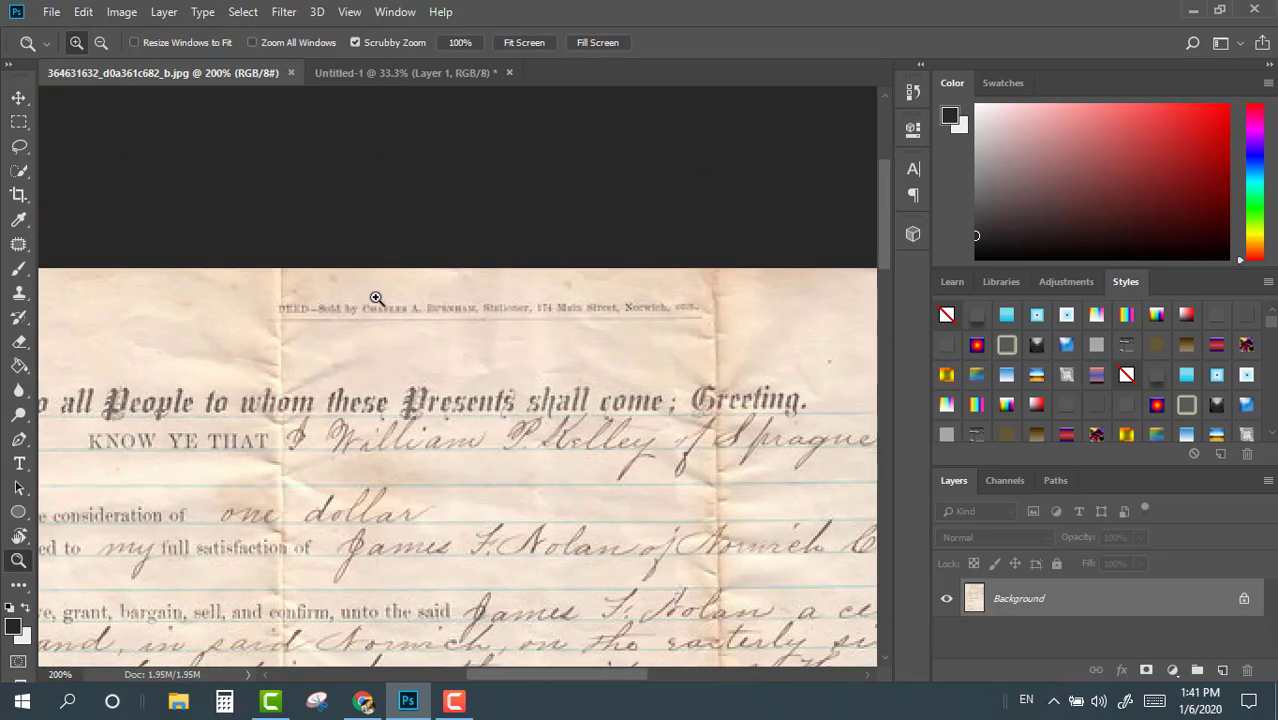
{"action": "right_click", "coordinate": [374, 299]}
{"action": "left_click", "coordinate": [403, 306]}
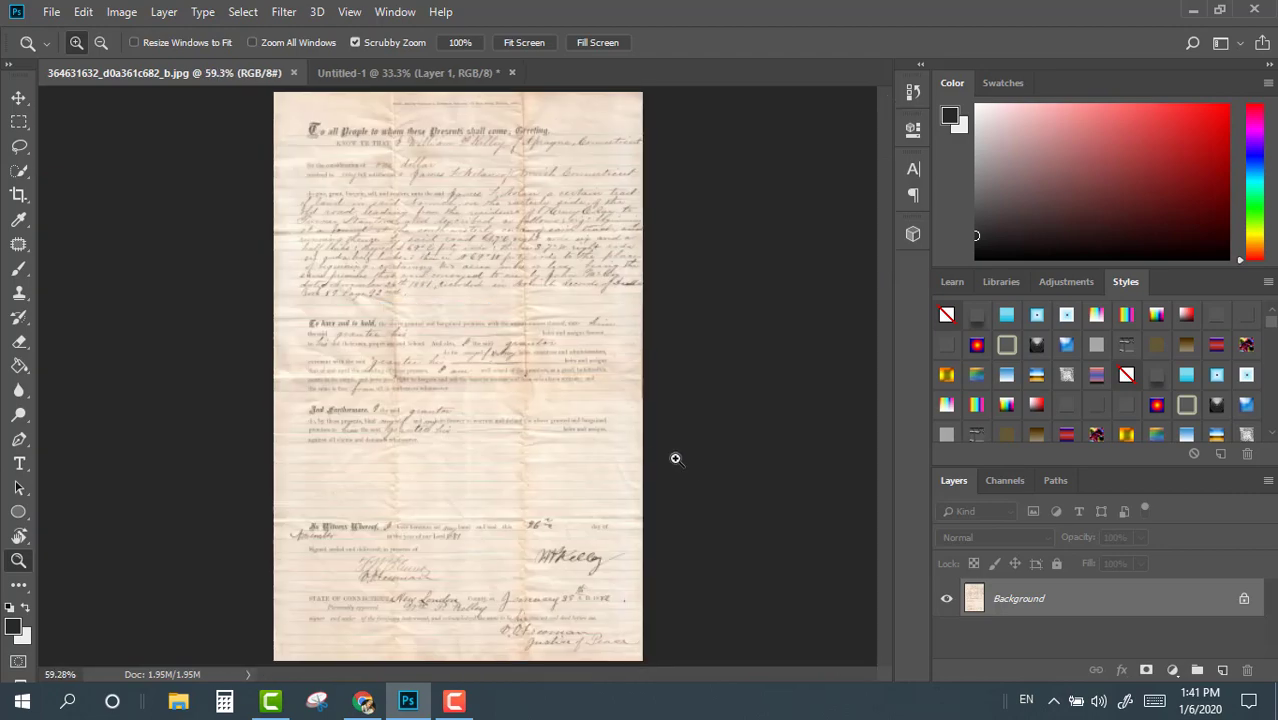
{"action": "left_click", "coordinate": [614, 411]}
{"action": "scroll", "coordinate": [590, 390], "scroll_direction": "up", "scroll_amount": 5}
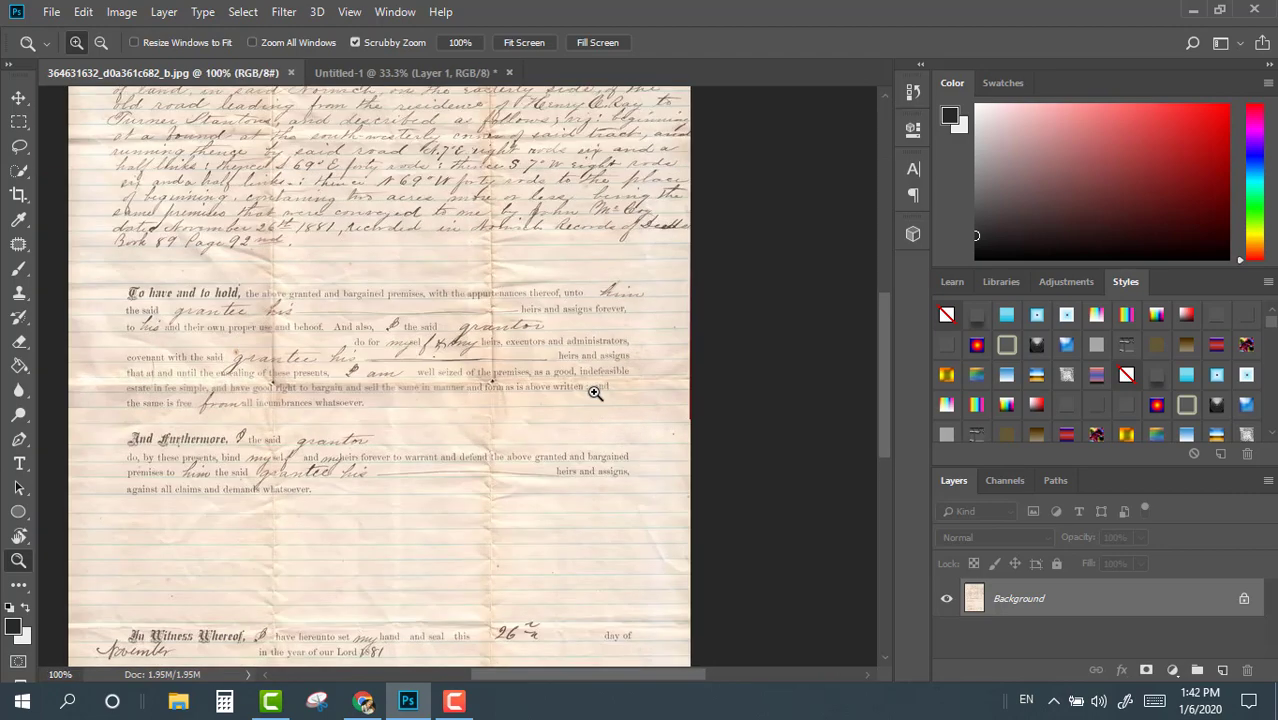
{"action": "scroll", "coordinate": [590, 390], "scroll_direction": "up", "scroll_amount": 5}
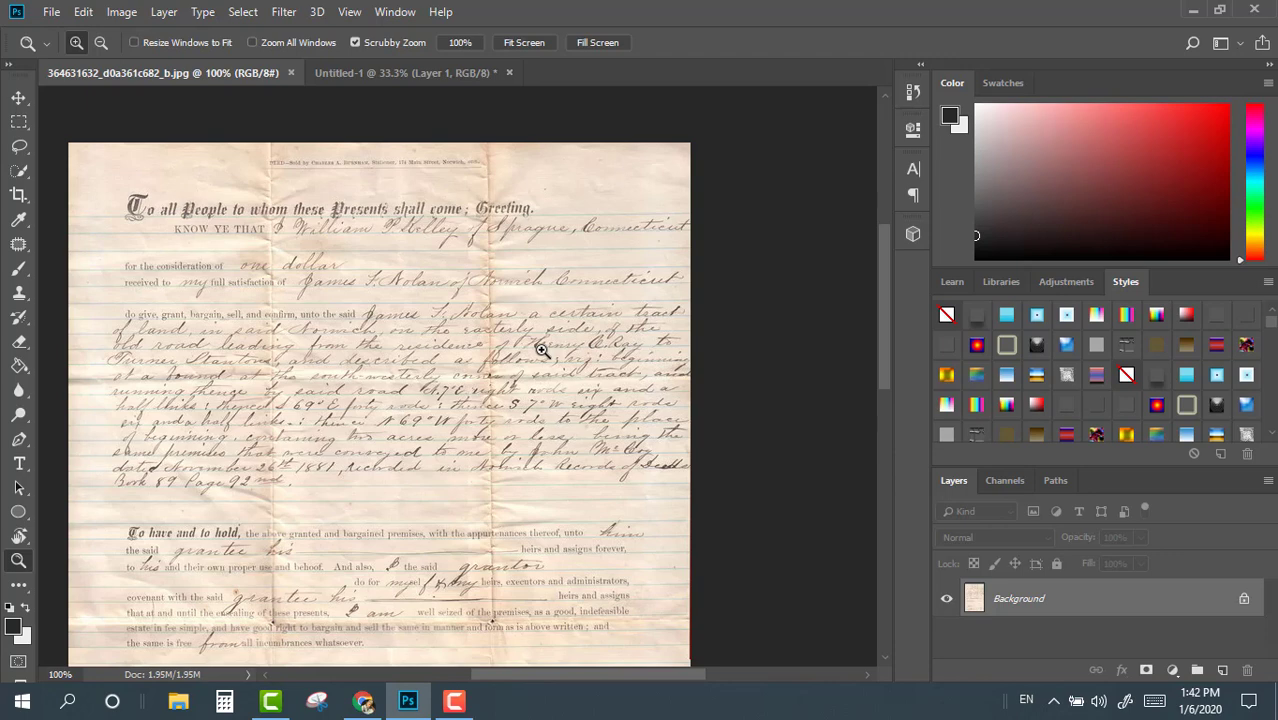
- Switch to the Untitled-1 document and inspect the tilted photo of the man up close and in full view
{"action": "left_click", "coordinate": [371, 75]}
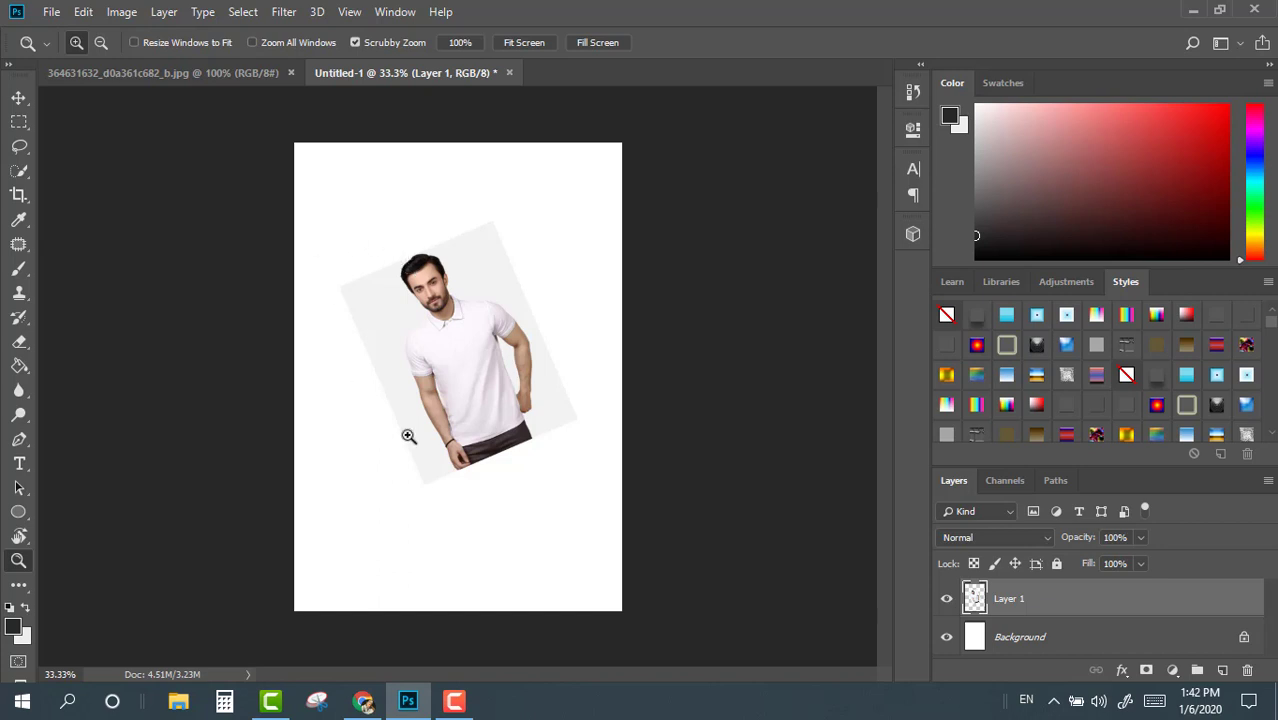
{"action": "left_click", "coordinate": [453, 286]}
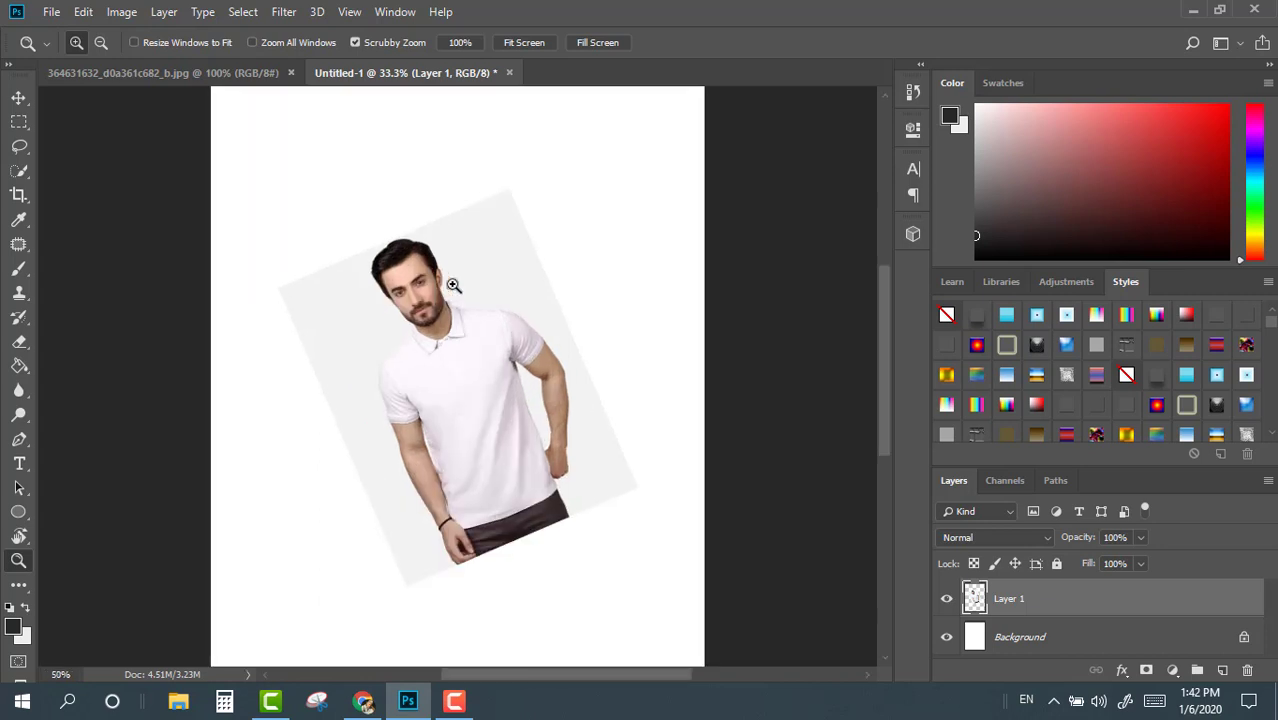
{"action": "right_click", "coordinate": [458, 287]}
{"action": "left_click", "coordinate": [472, 293]}
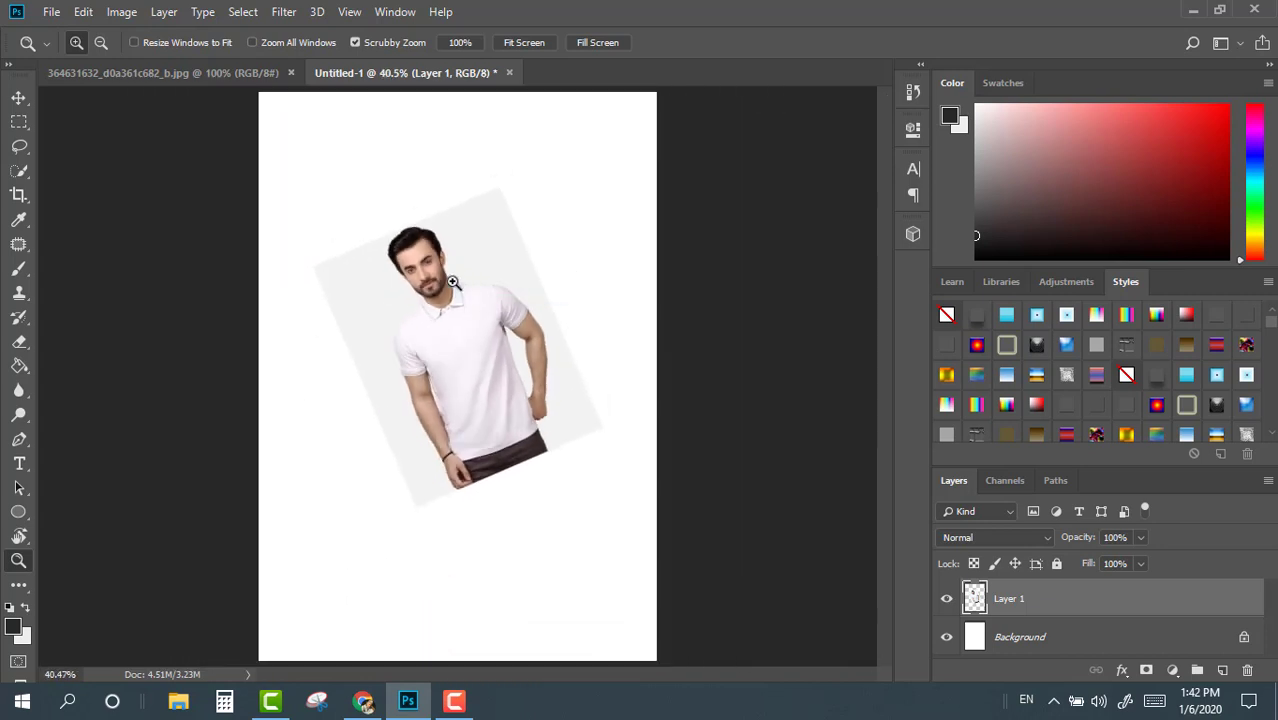
{"action": "left_click", "coordinate": [456, 310]}
{"action": "left_click", "coordinate": [456, 310]}
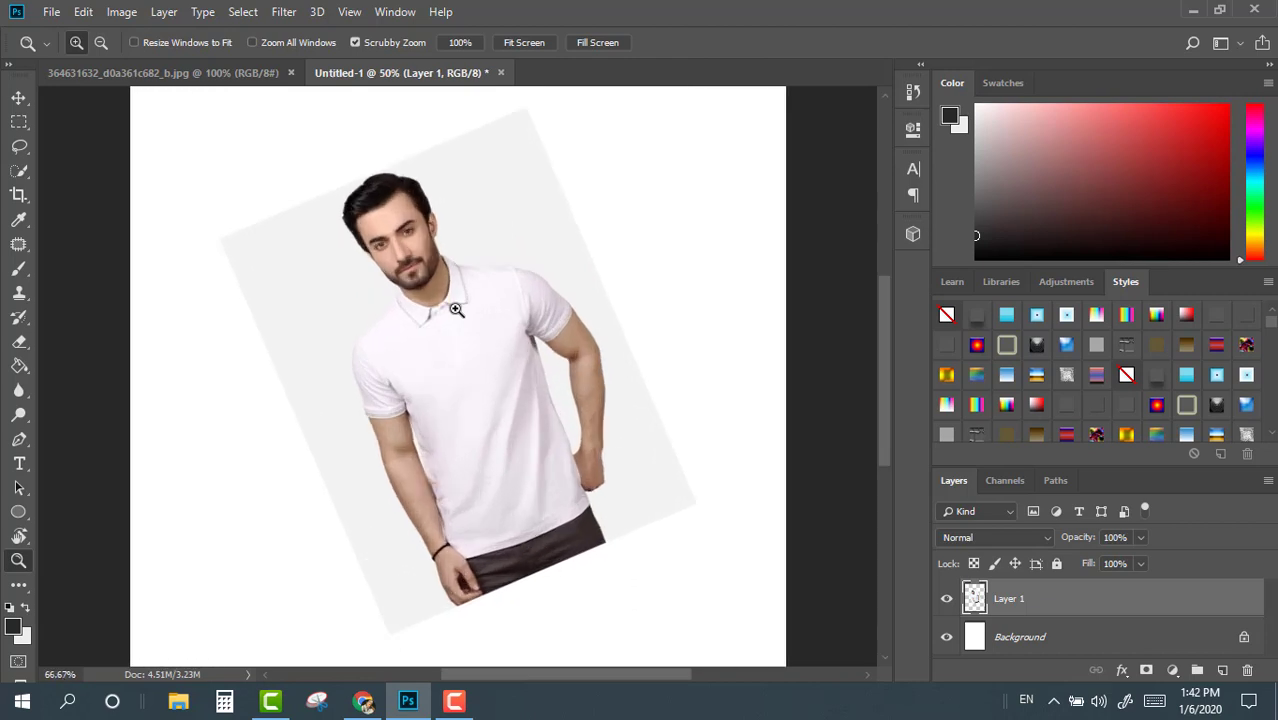
{"action": "right_click", "coordinate": [463, 318]}
{"action": "left_click", "coordinate": [480, 322]}
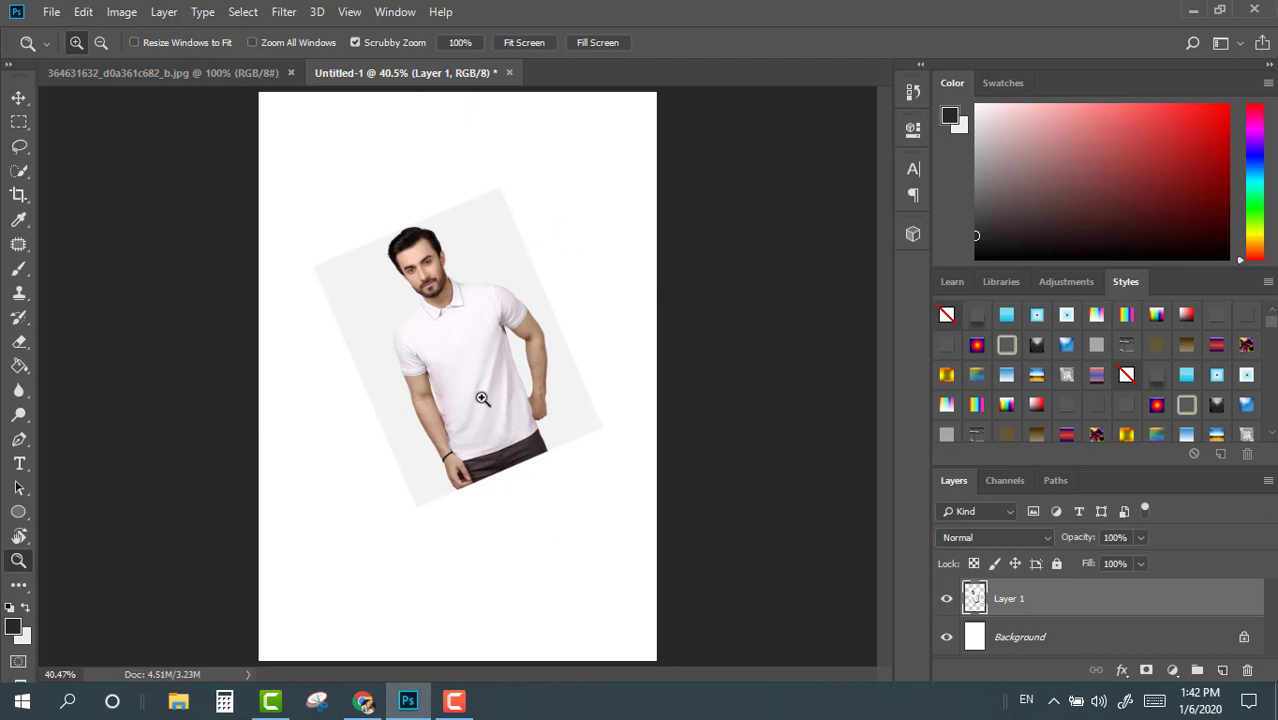
- Draw a Ruler tool line along the tilted photo's top edge, from its upper-left corner to its upper-right corner
{"action": "left_click", "coordinate": [28, 222]}
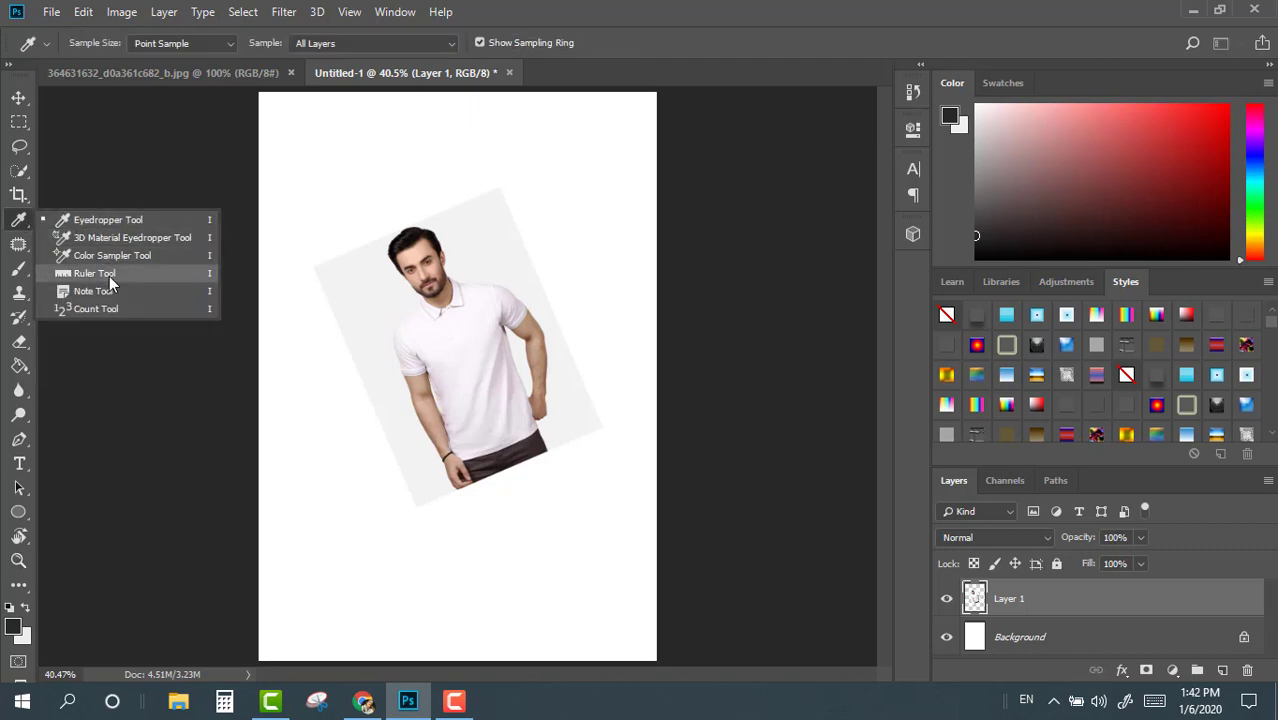
{"action": "left_click", "coordinate": [160, 276]}
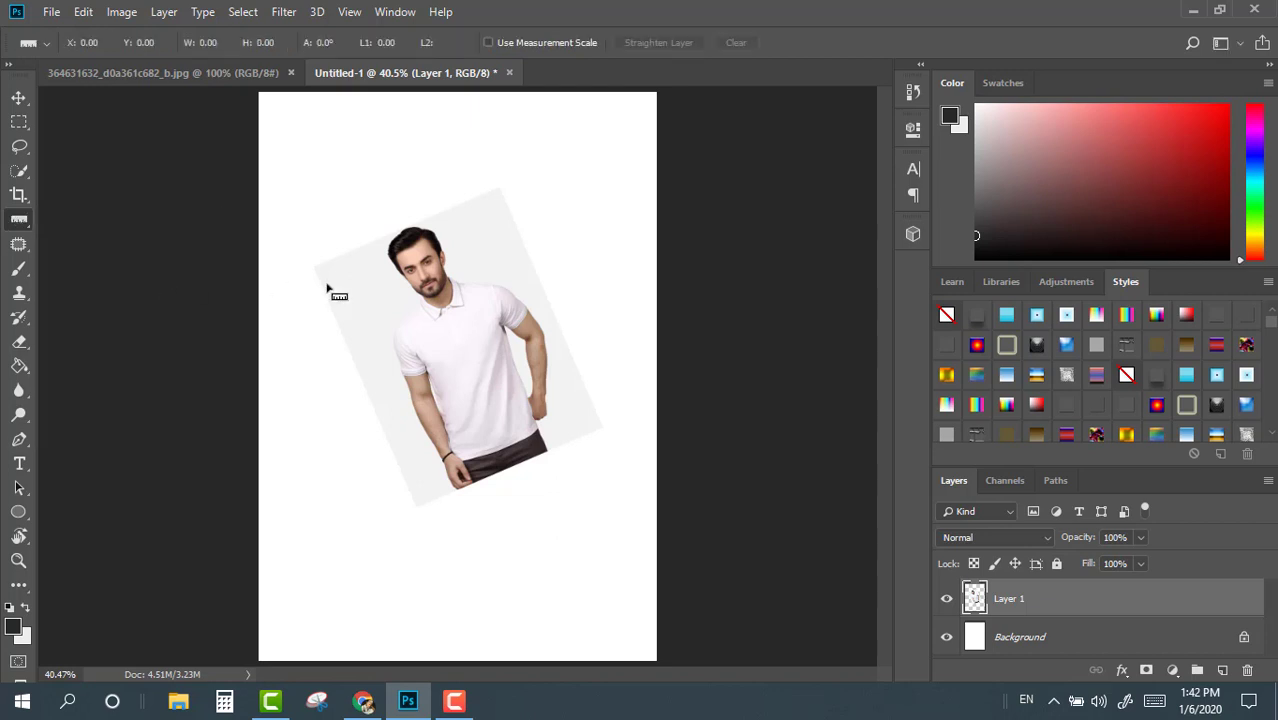
{"action": "left_click", "coordinate": [18, 561]}
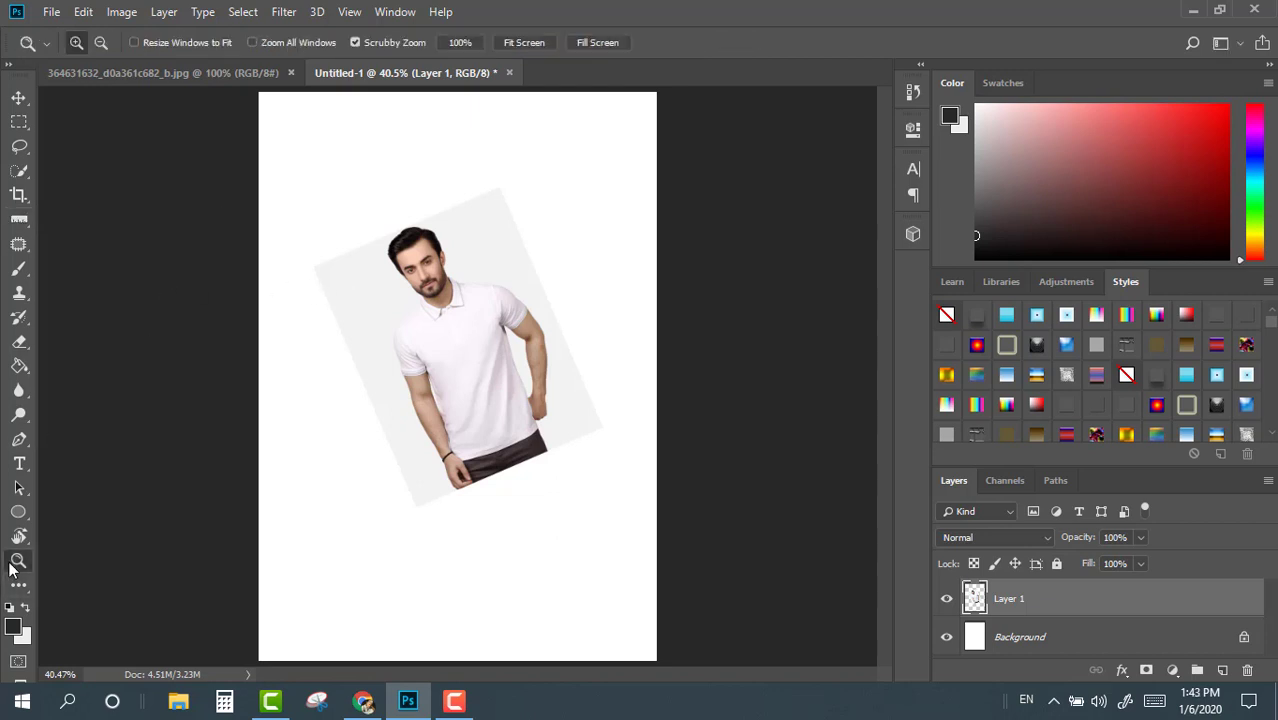
{"action": "left_click", "coordinate": [400, 278]}
{"action": "left_click", "coordinate": [18, 219]}
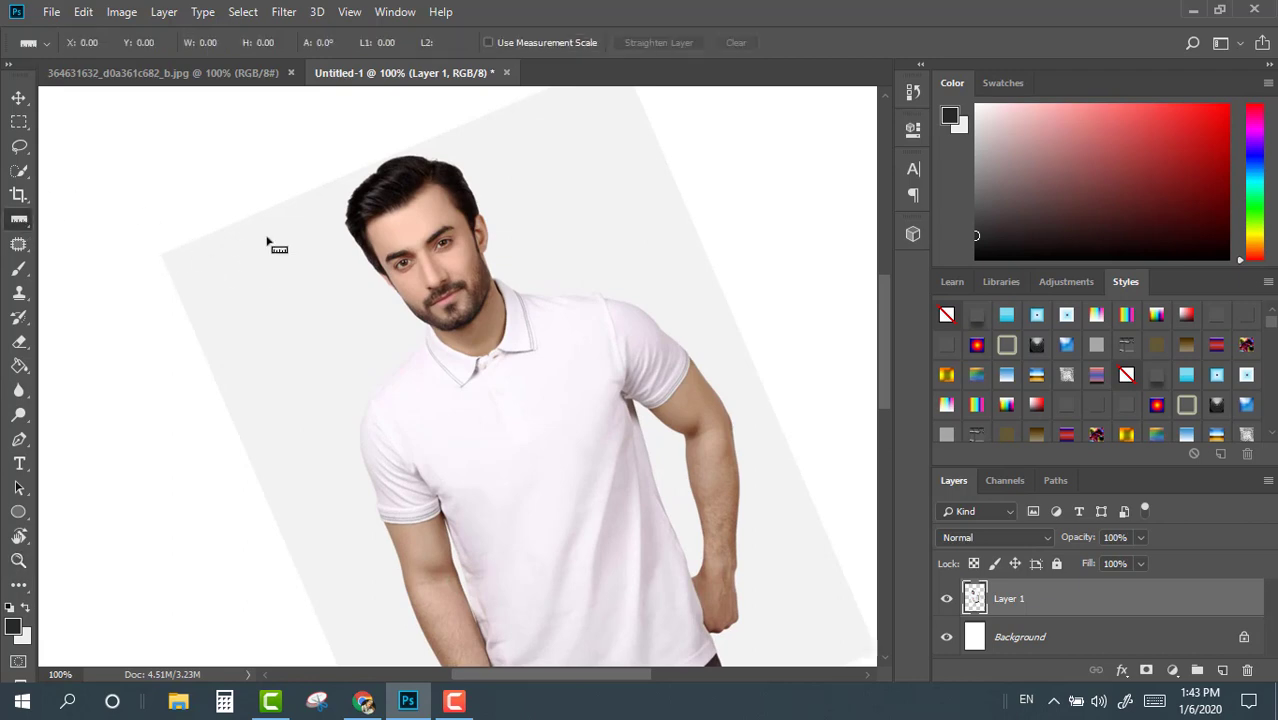
{"action": "left_click_drag", "start_coordinate": [161, 258], "coordinate": [619, 122]}
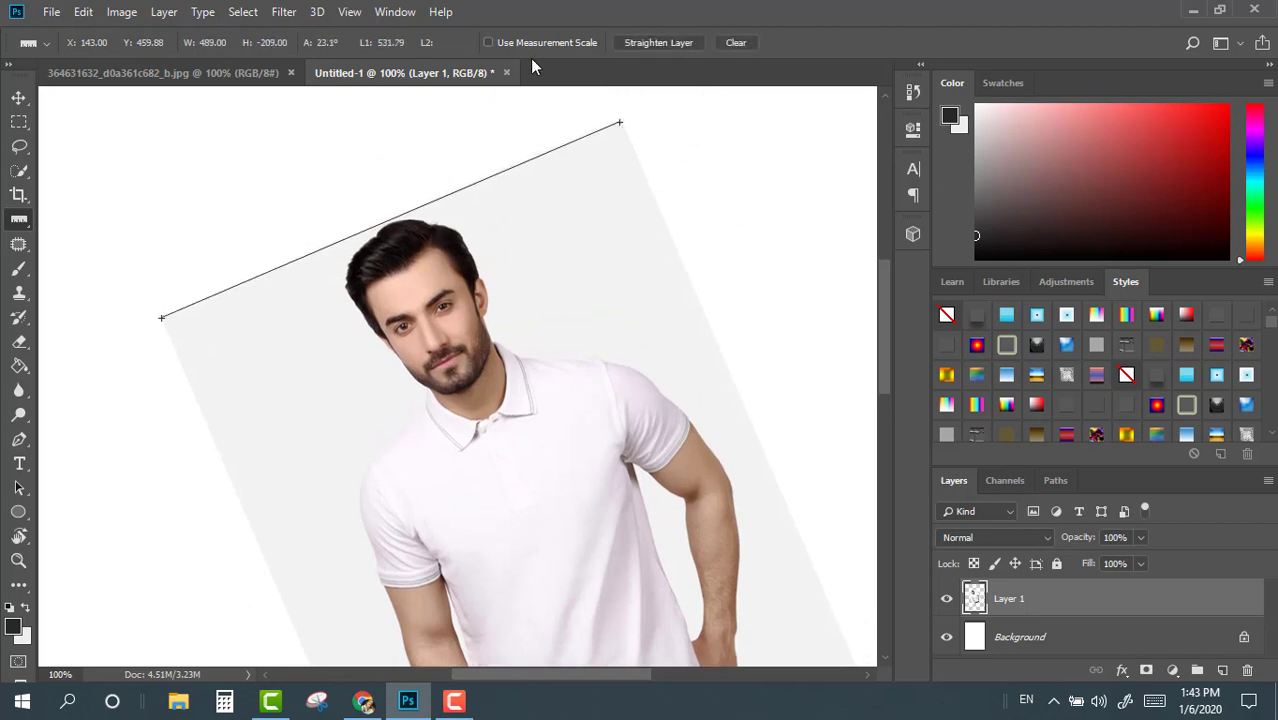
- Rotate the canvas by the ruler-derived arbitrary angle of 23.14° clockwise, and fit the whole image in view
{"action": "left_click", "coordinate": [256, 14]}
{"action": "mouse_move", "coordinate": [121, 12]}
{"action": "mouse_move", "coordinate": [155, 196]}
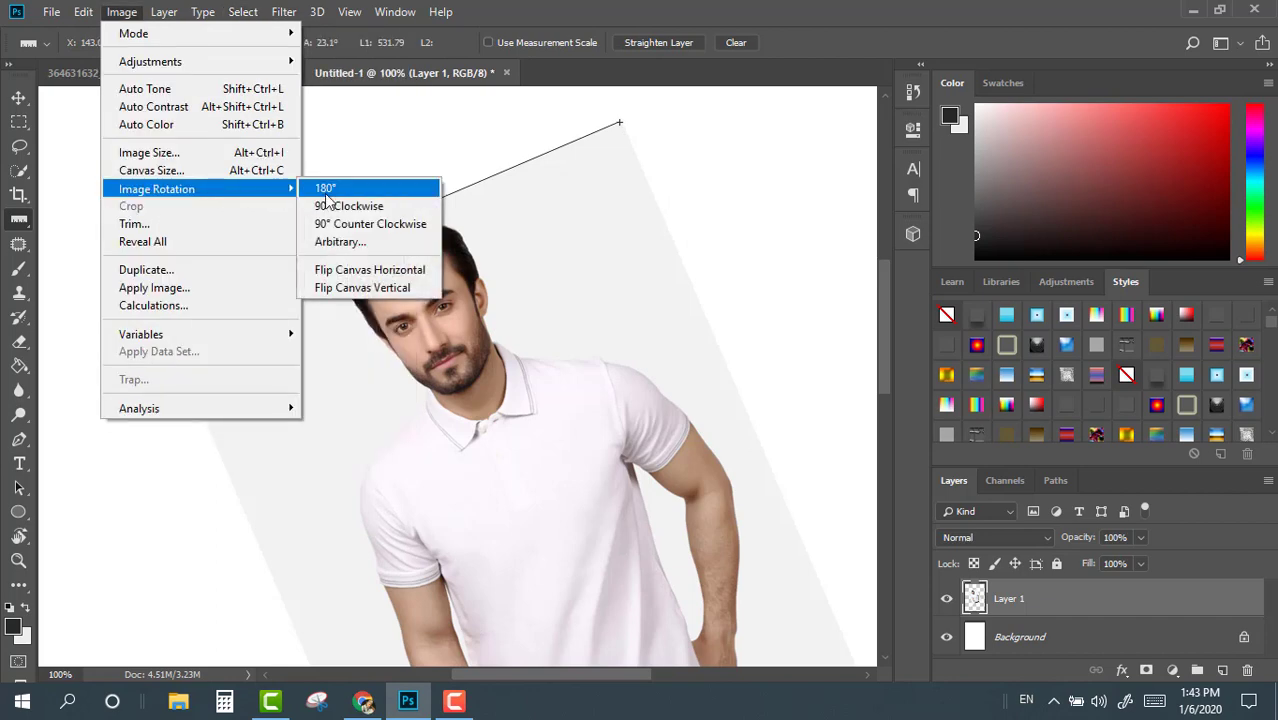
{"action": "left_click", "coordinate": [365, 250]}
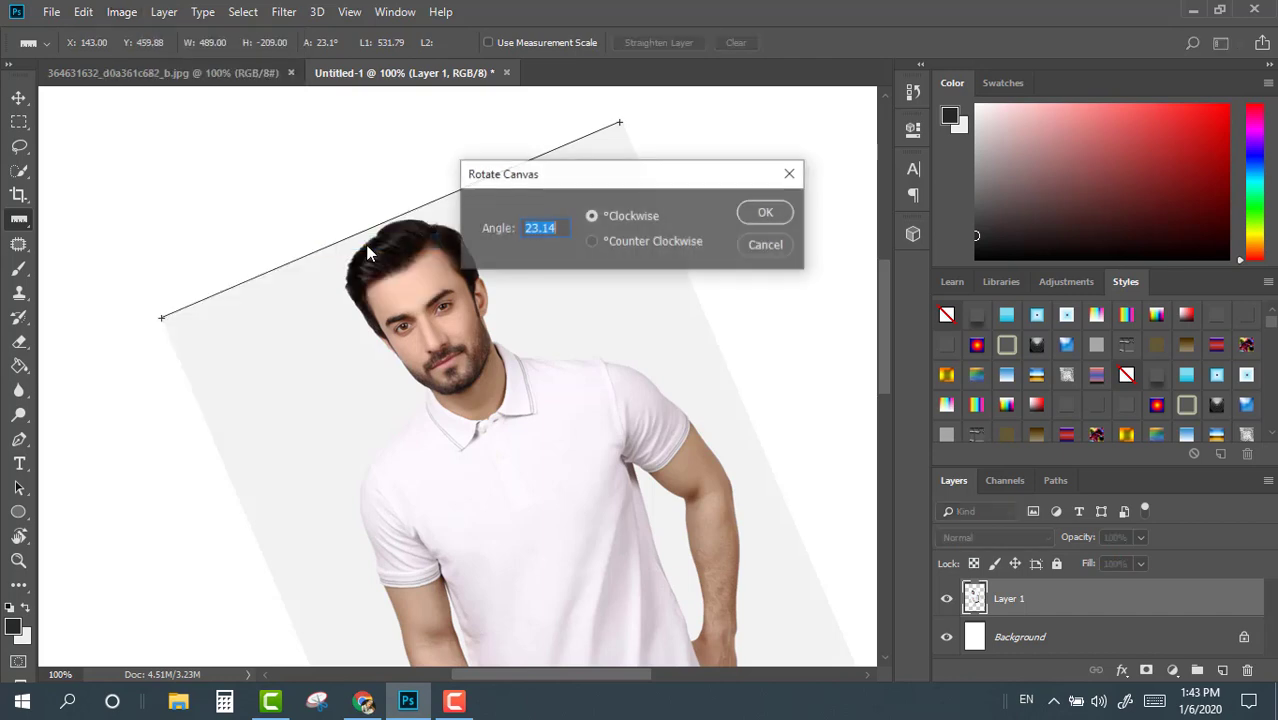
{"action": "left_click", "coordinate": [766, 214]}
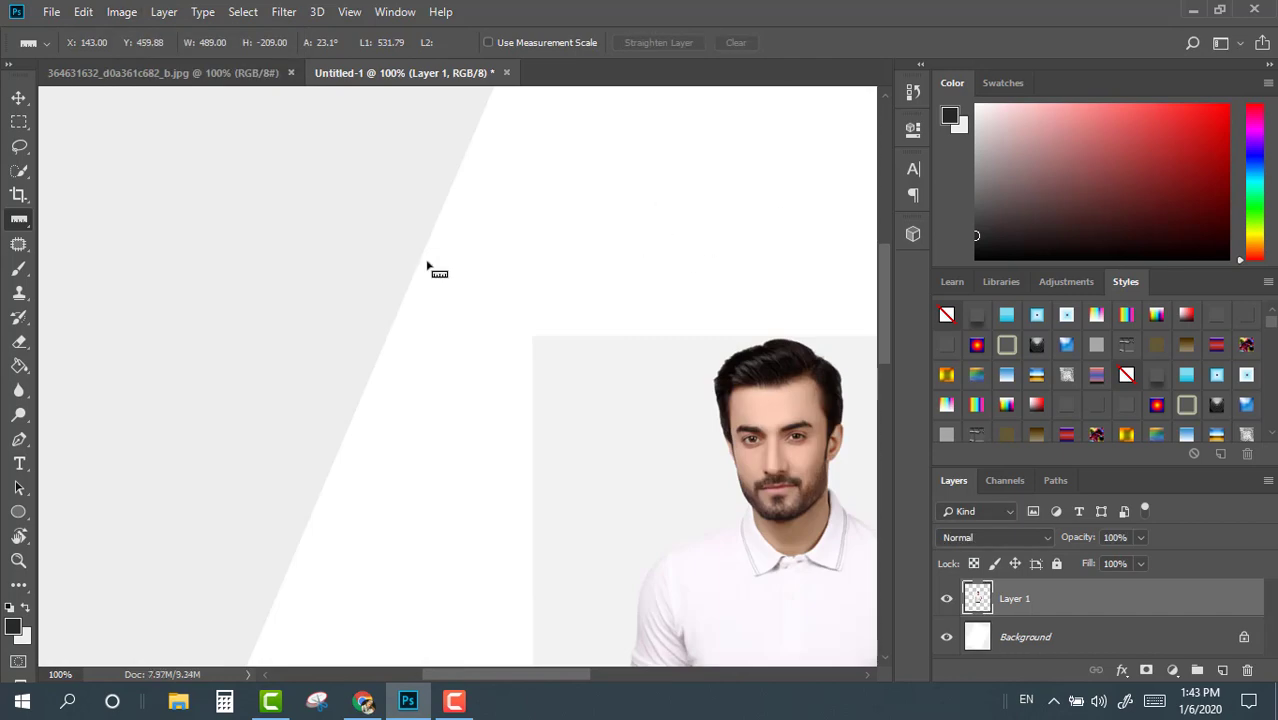
{"action": "left_click", "coordinate": [18, 560]}
{"action": "right_click", "coordinate": [434, 395]}
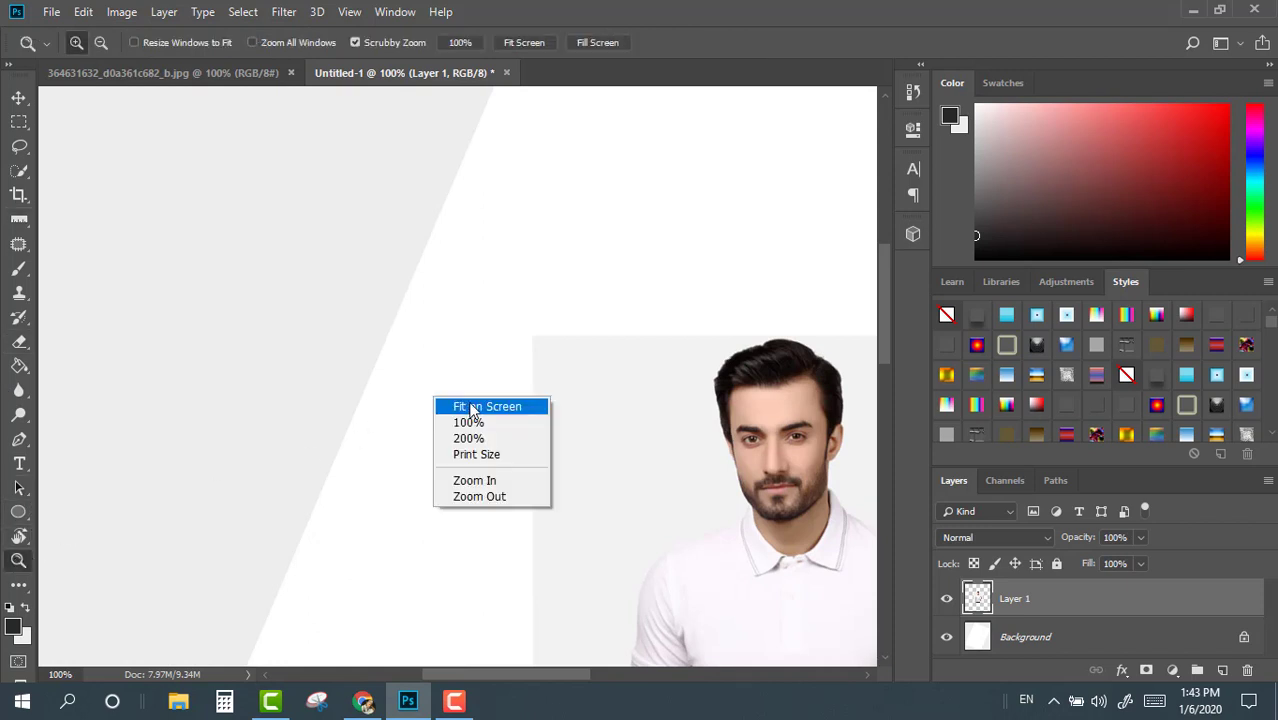
{"action": "left_click", "coordinate": [476, 406]}
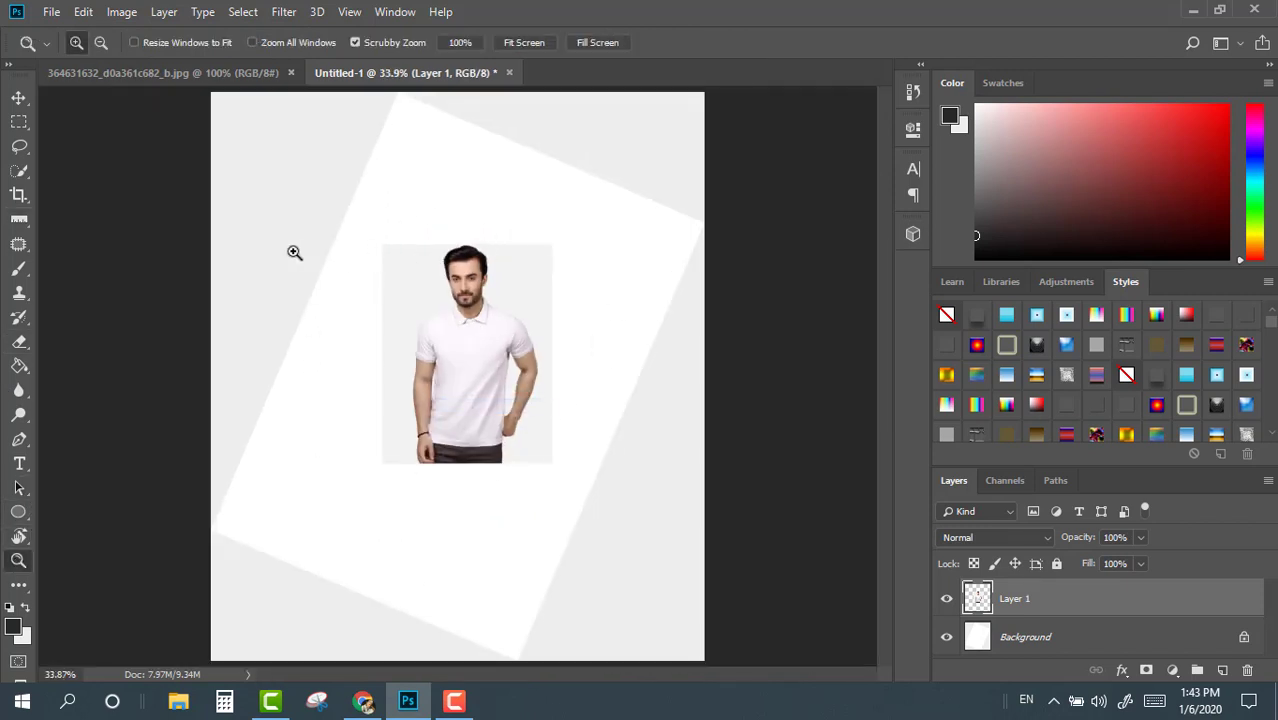
- Crop the rotated canvas to the edges of the upright photo, removing the white and grey surroundings
{"action": "left_click", "coordinate": [18, 195]}
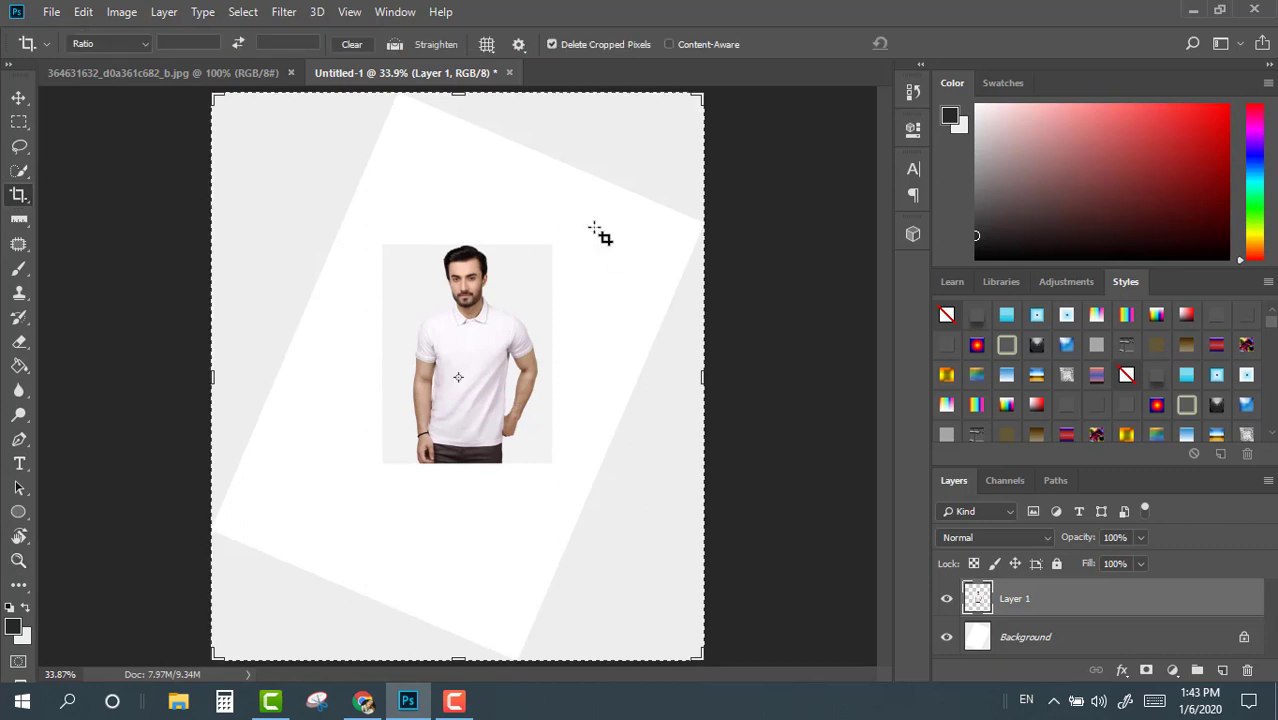
{"action": "left_click_drag", "start_coordinate": [382, 244], "coordinate": [559, 472]}
{"action": "key", "text": "Return"}
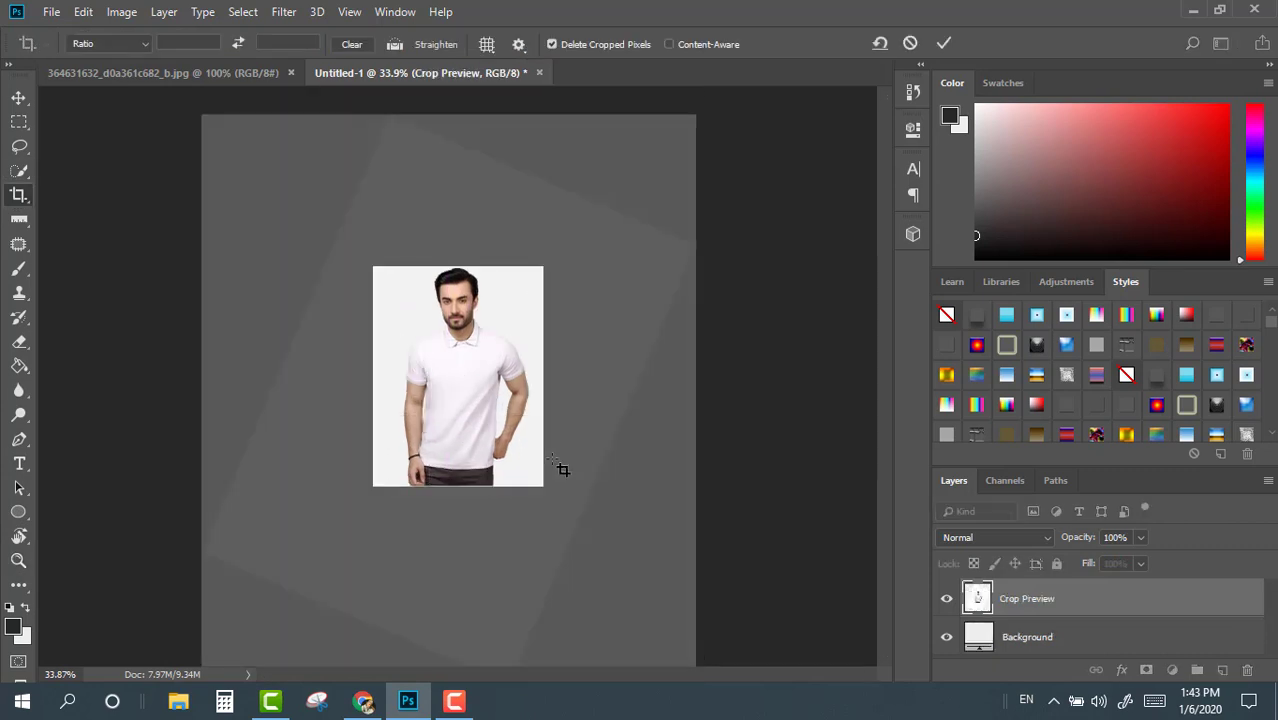
{"action": "left_click", "coordinate": [18, 560]}
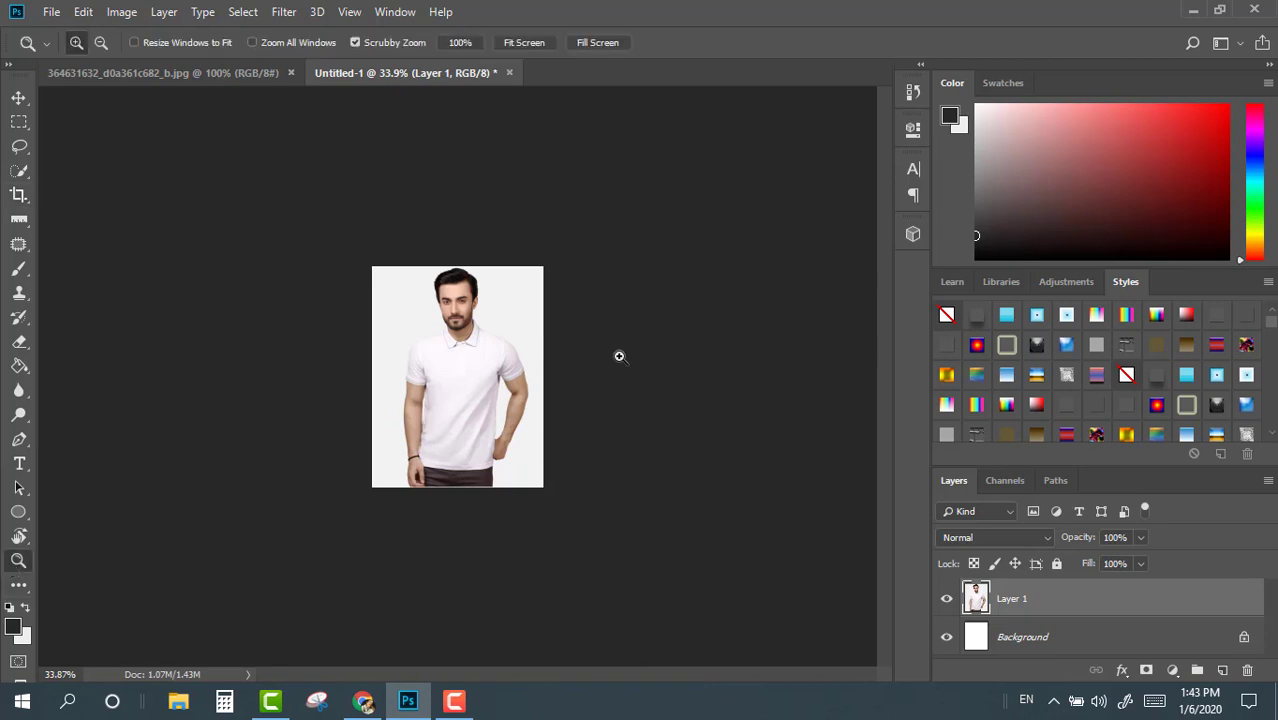
{"action": "right_click", "coordinate": [515, 354]}
{"action": "left_click", "coordinate": [536, 361]}
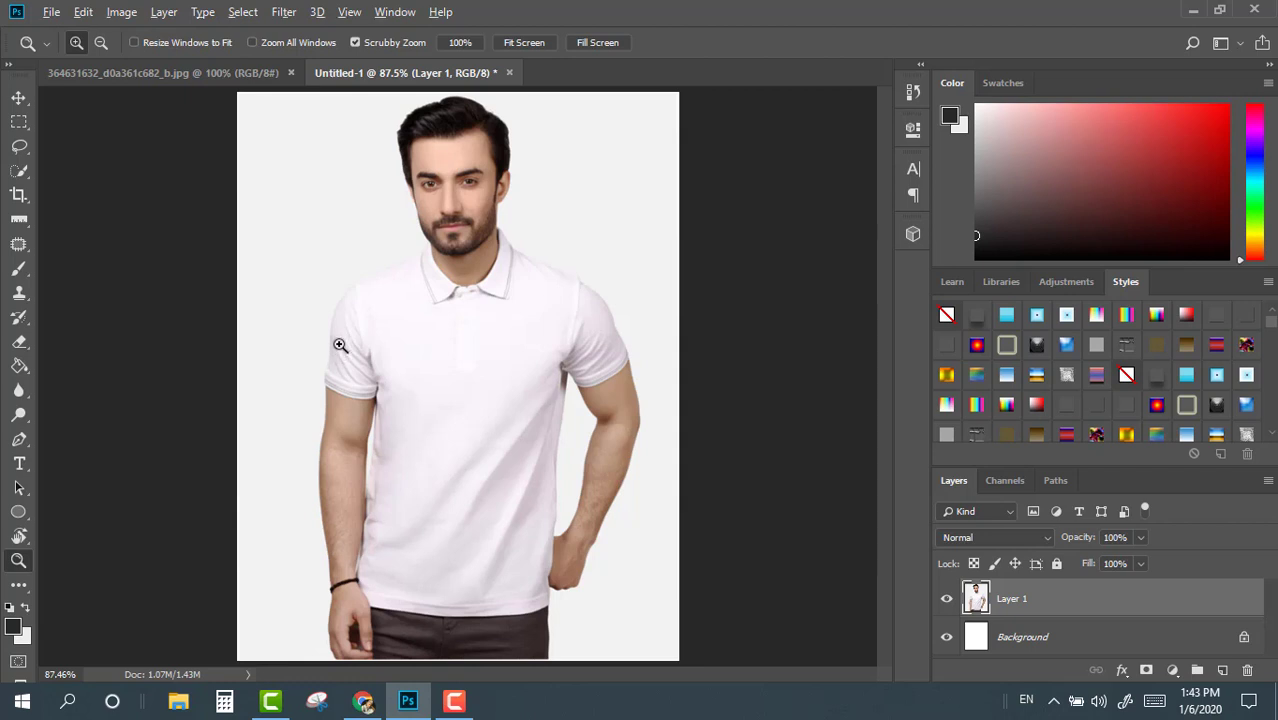
- Undo the crop and canvas rotation, and try straightening along the photo's bottom edge with the Crop tool
{"action": "left_click_drag", "start_coordinate": [340, 345], "coordinate": [384, 355]}
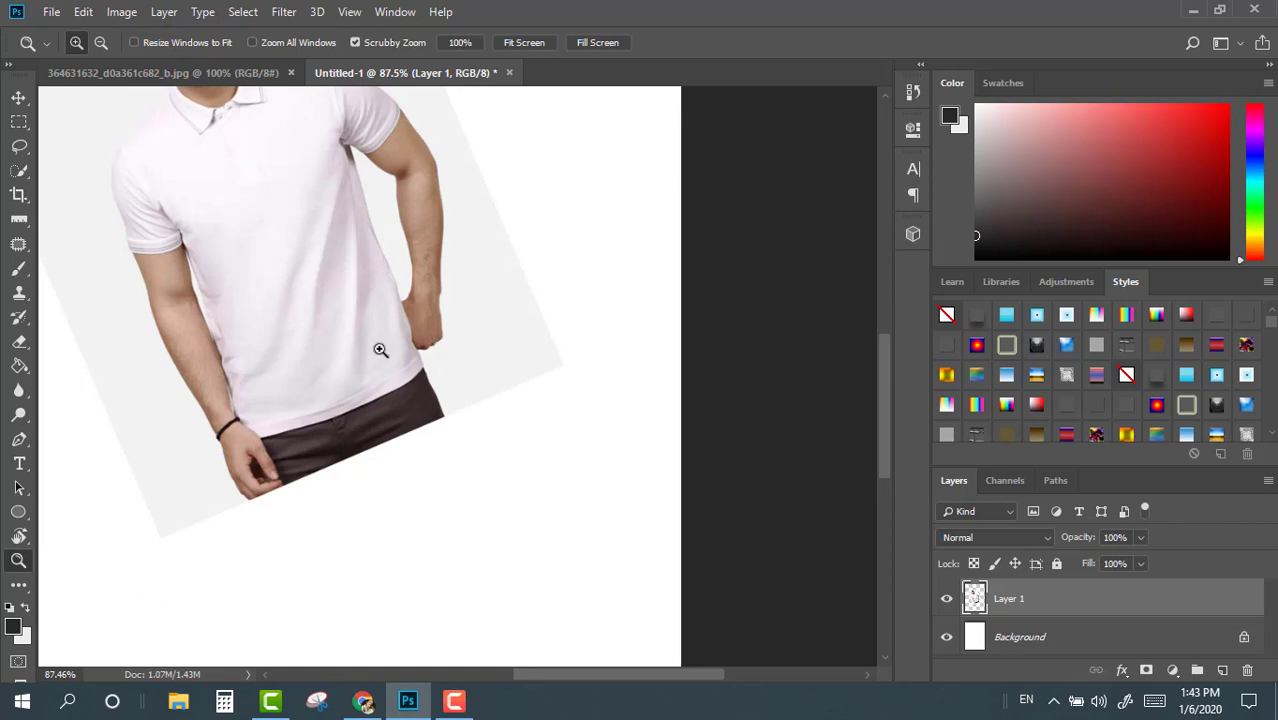
{"action": "scroll", "coordinate": [379, 348], "scroll_direction": "right", "scroll_amount": 2}
{"action": "left_click", "coordinate": [22, 195]}
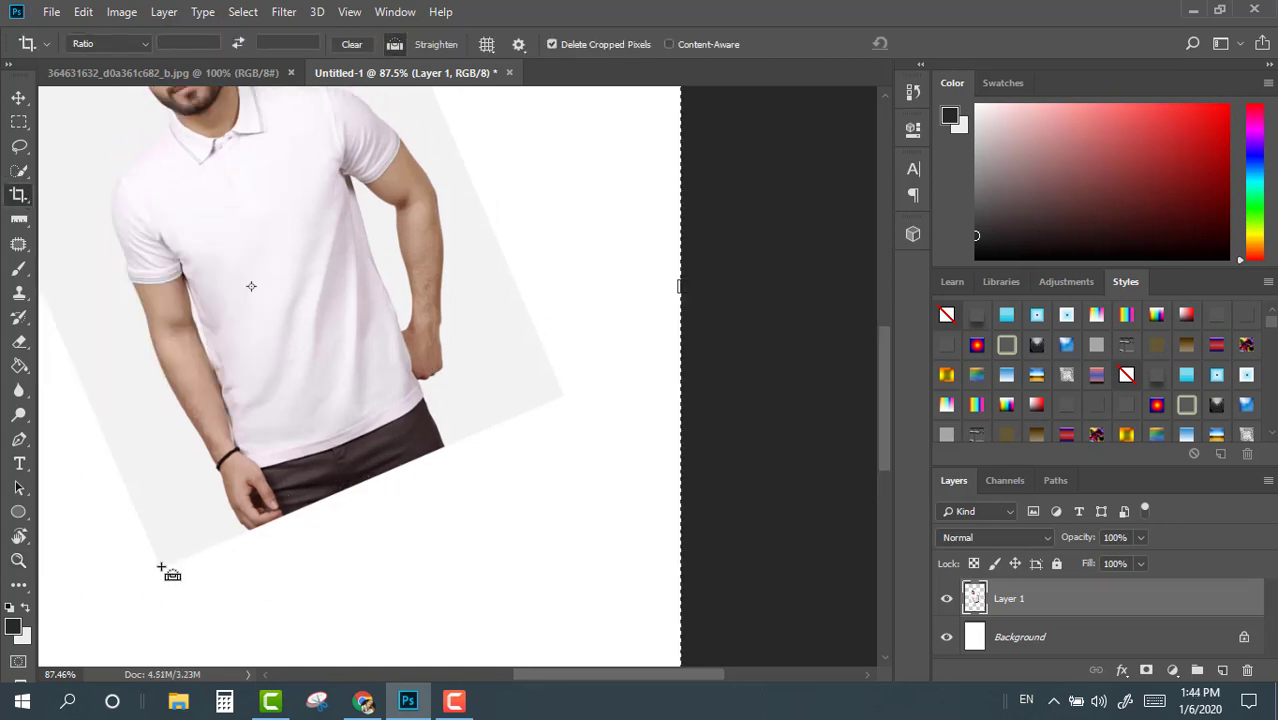
{"action": "left_click_drag", "start_coordinate": [161, 568], "coordinate": [563, 397]}
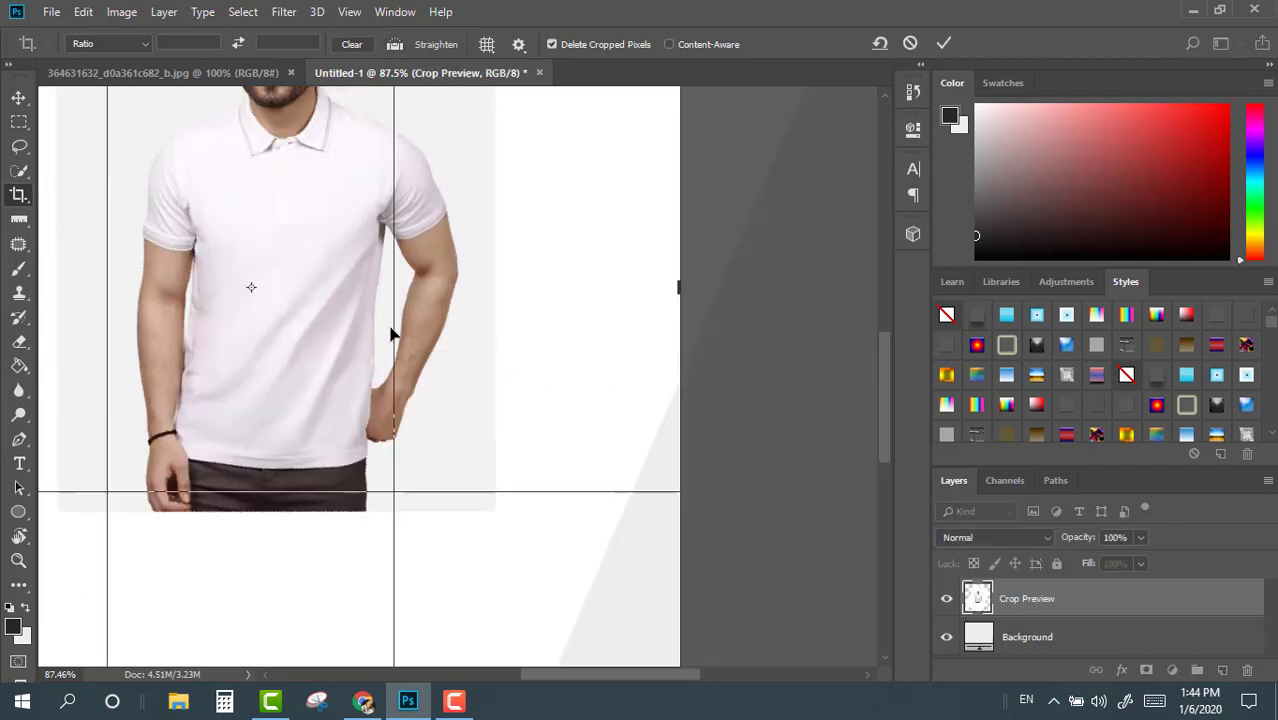
{"action": "left_click_drag", "start_coordinate": [390, 335], "coordinate": [528, 437]}
{"action": "key", "text": "ctrl+z"}
{"action": "key", "text": "Escape"}
- Straighten the canvas along the tilted photo's top edge with the Crop tool, and crop it to the photo's edges
{"action": "left_click_drag", "start_coordinate": [414, 308], "coordinate": [580, 484]}
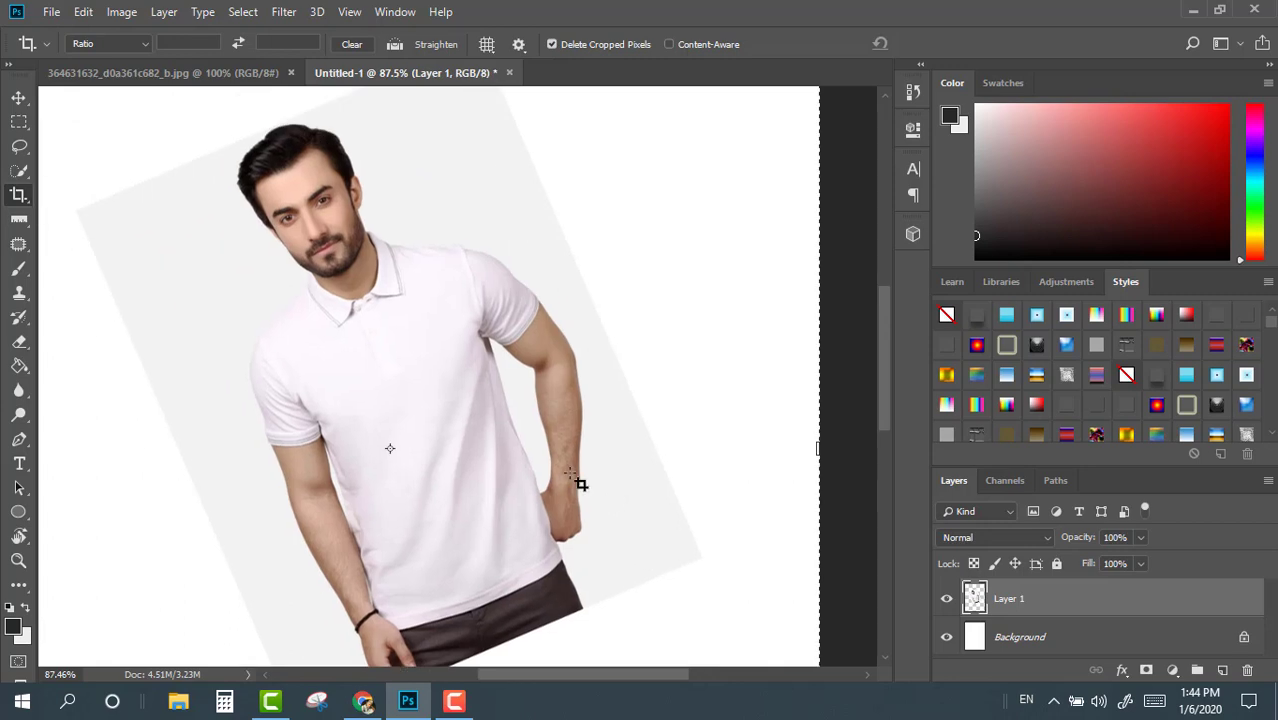
{"action": "key", "text": "ctrl+minus"}
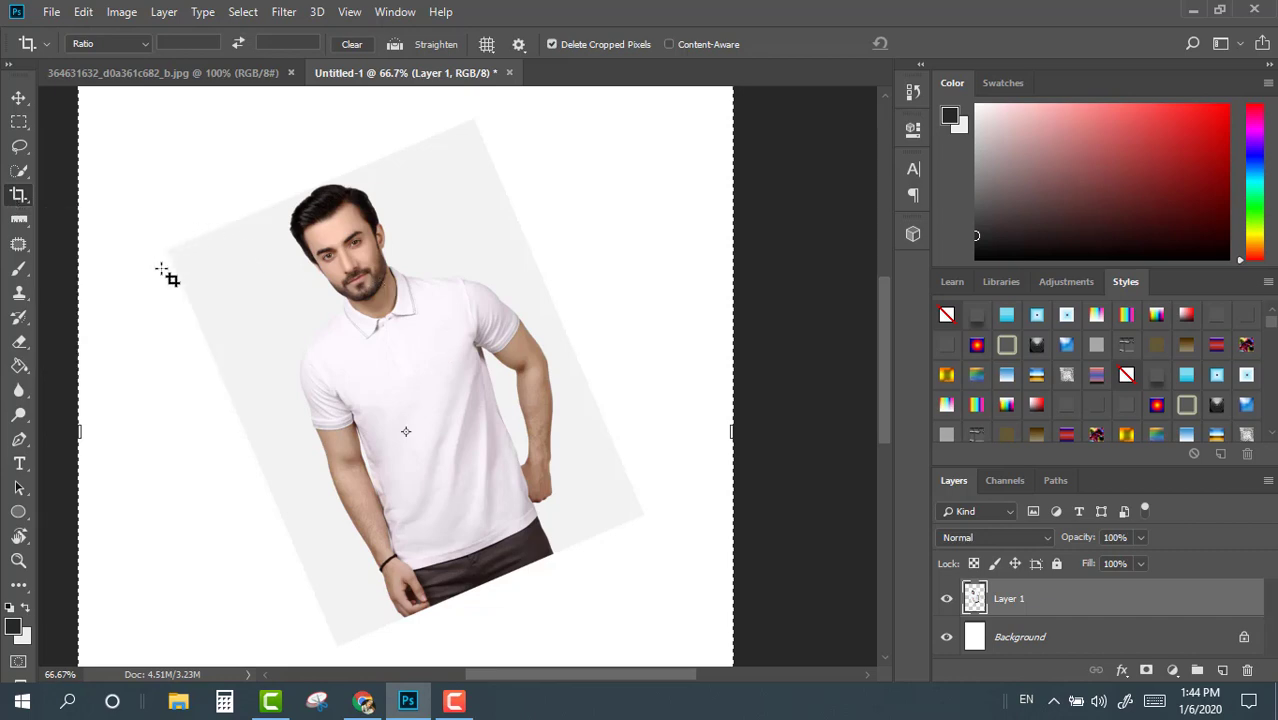
{"action": "key", "text": "ctrl"}
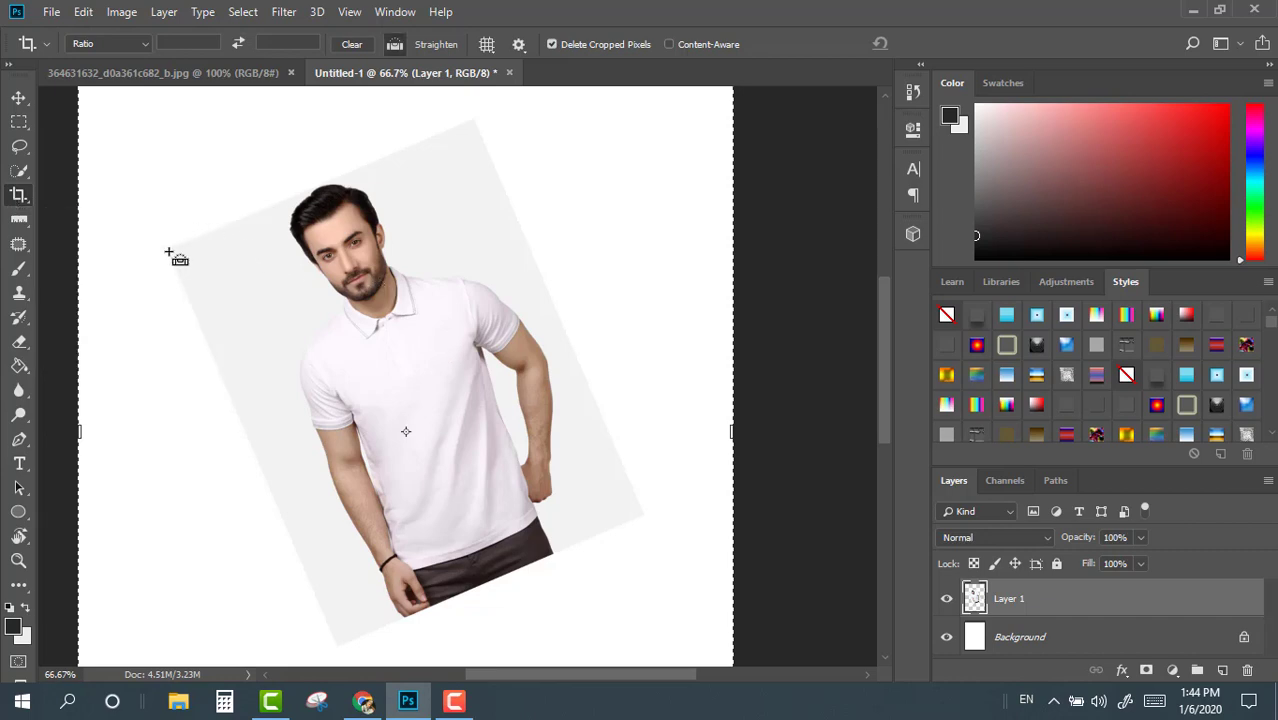
{"action": "left_click_drag", "start_coordinate": [167, 249], "coordinate": [477, 119]}
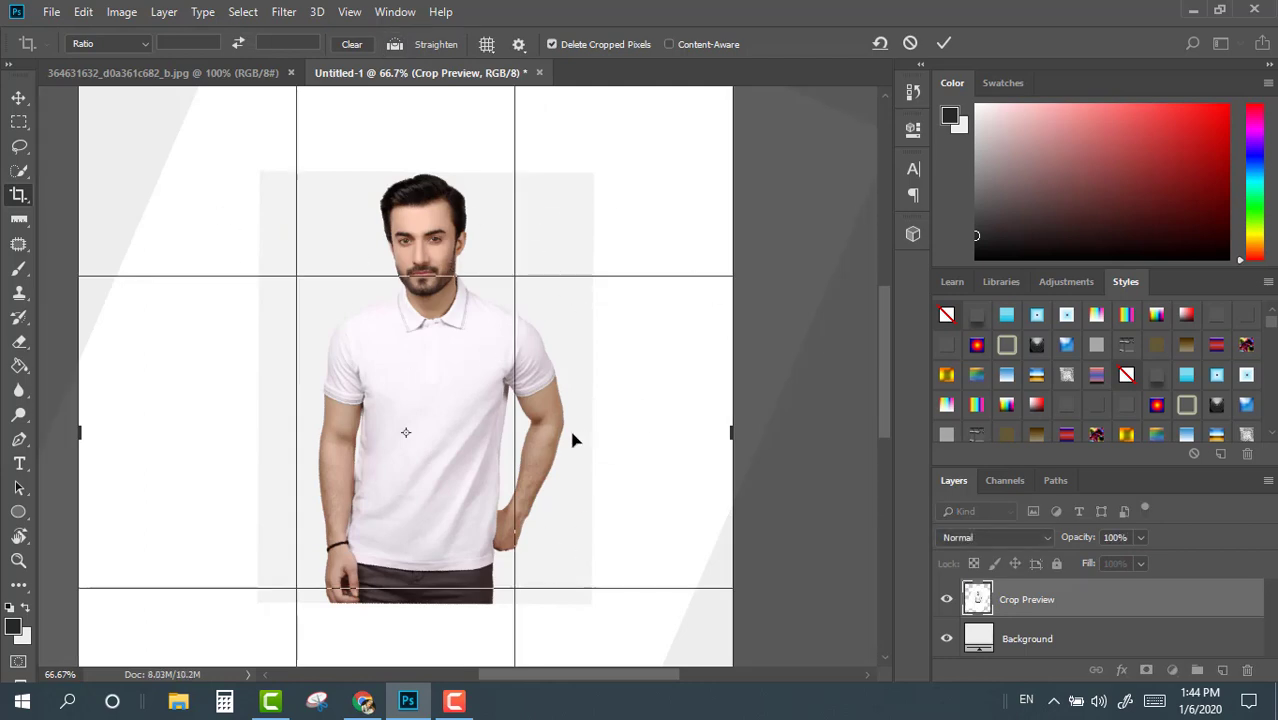
{"action": "key", "text": "Return"}
{"action": "left_click_drag", "start_coordinate": [258, 170], "coordinate": [600, 605]}
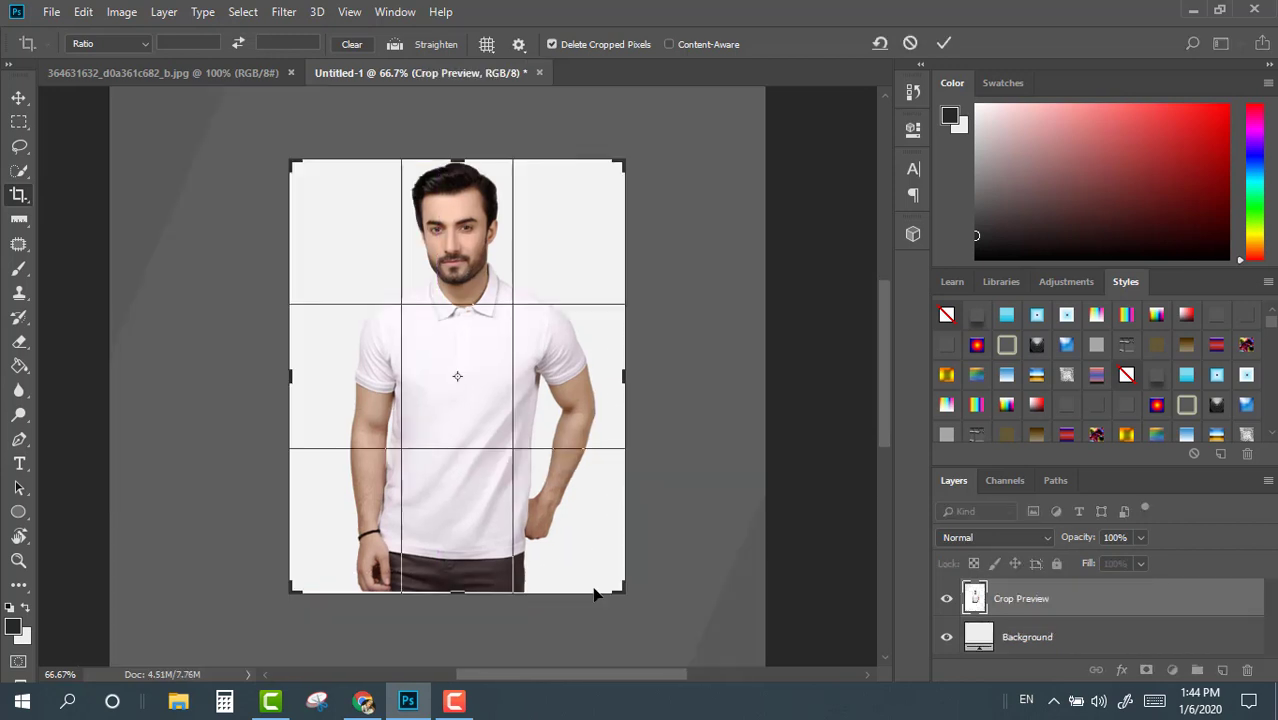
{"action": "key", "text": "Return"}
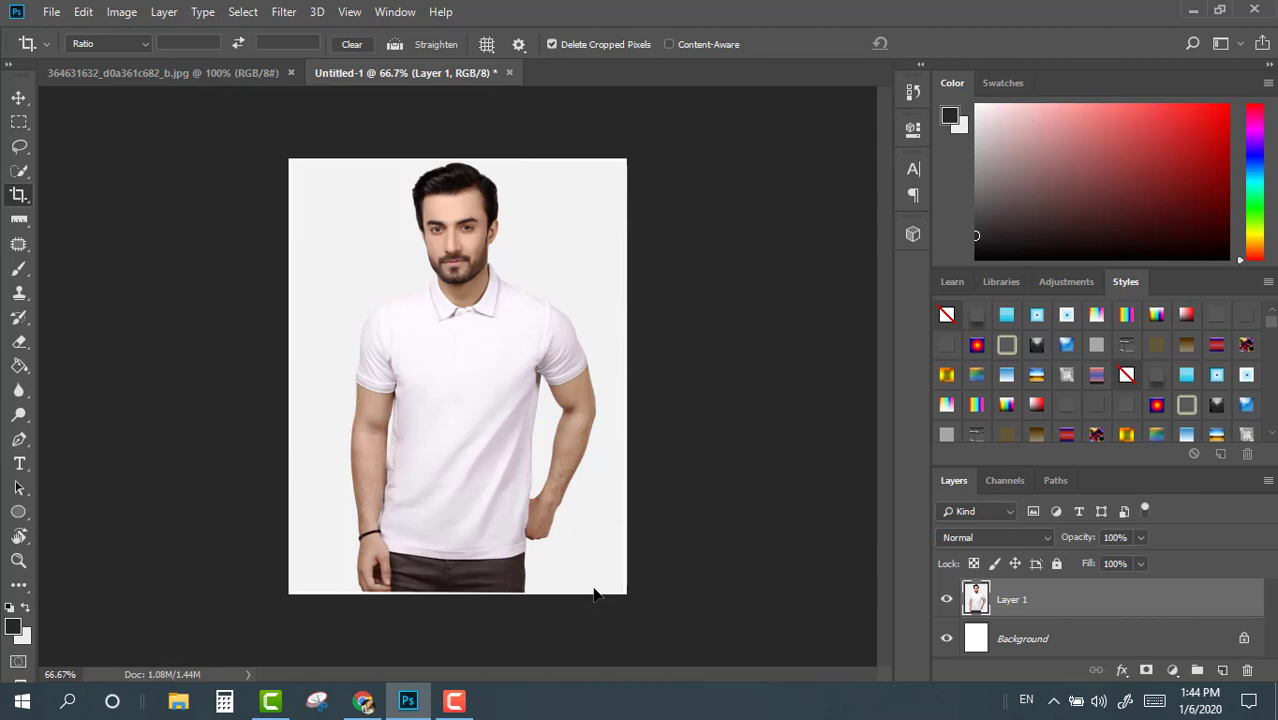
- Switch to the scanned deed, start a Color Range selection, sample the blank paper above the heading, and set Fuzziness to 104
{"action": "left_click", "coordinate": [98, 72]}
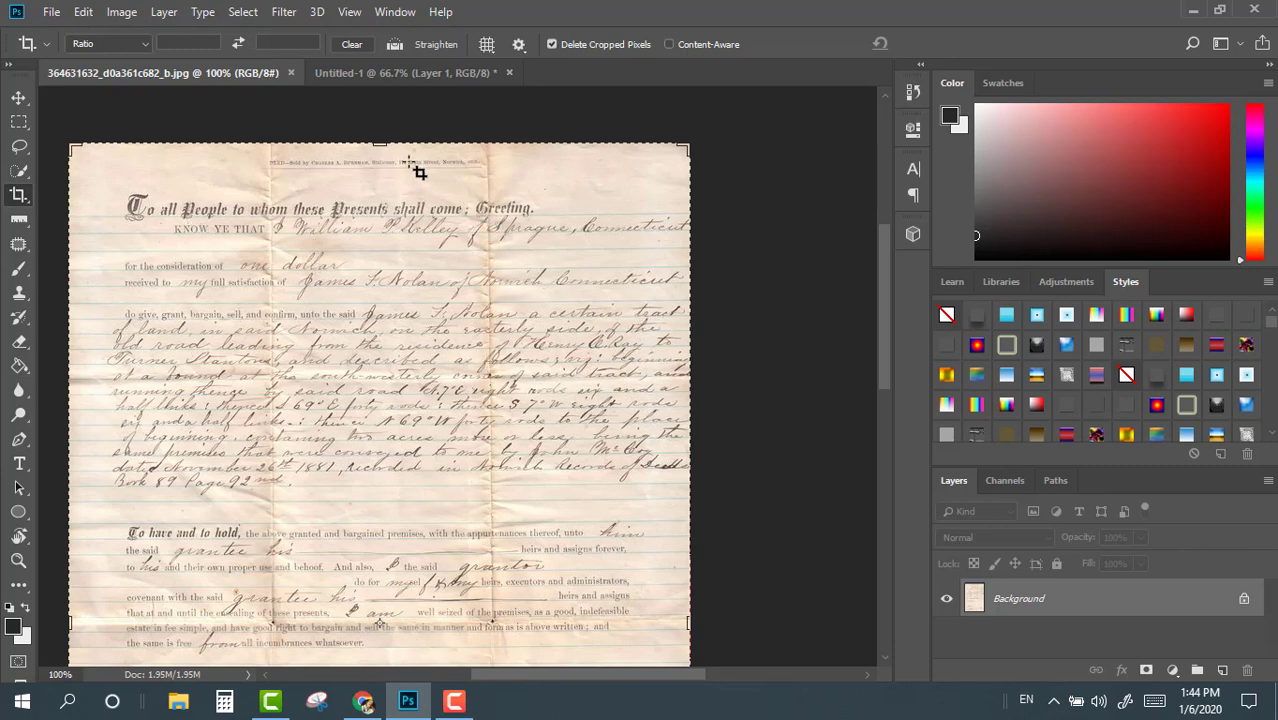
{"action": "left_click", "coordinate": [258, 12]}
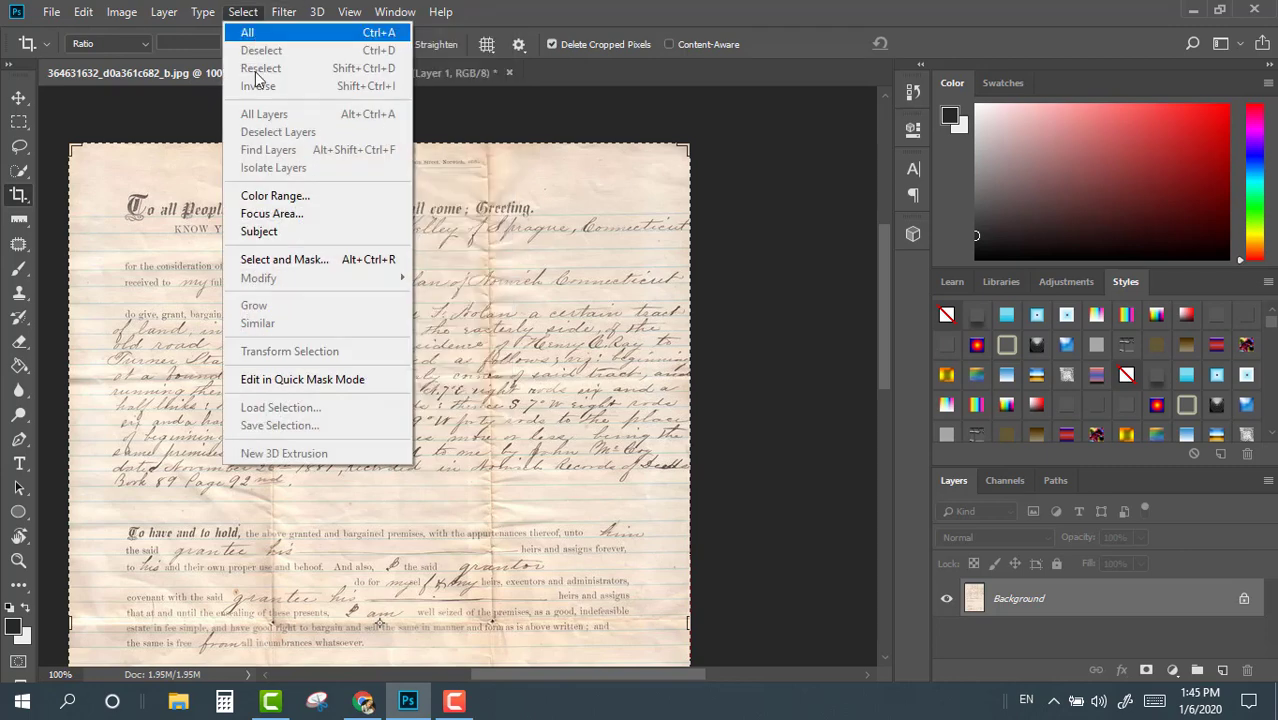
{"action": "left_click", "coordinate": [299, 197]}
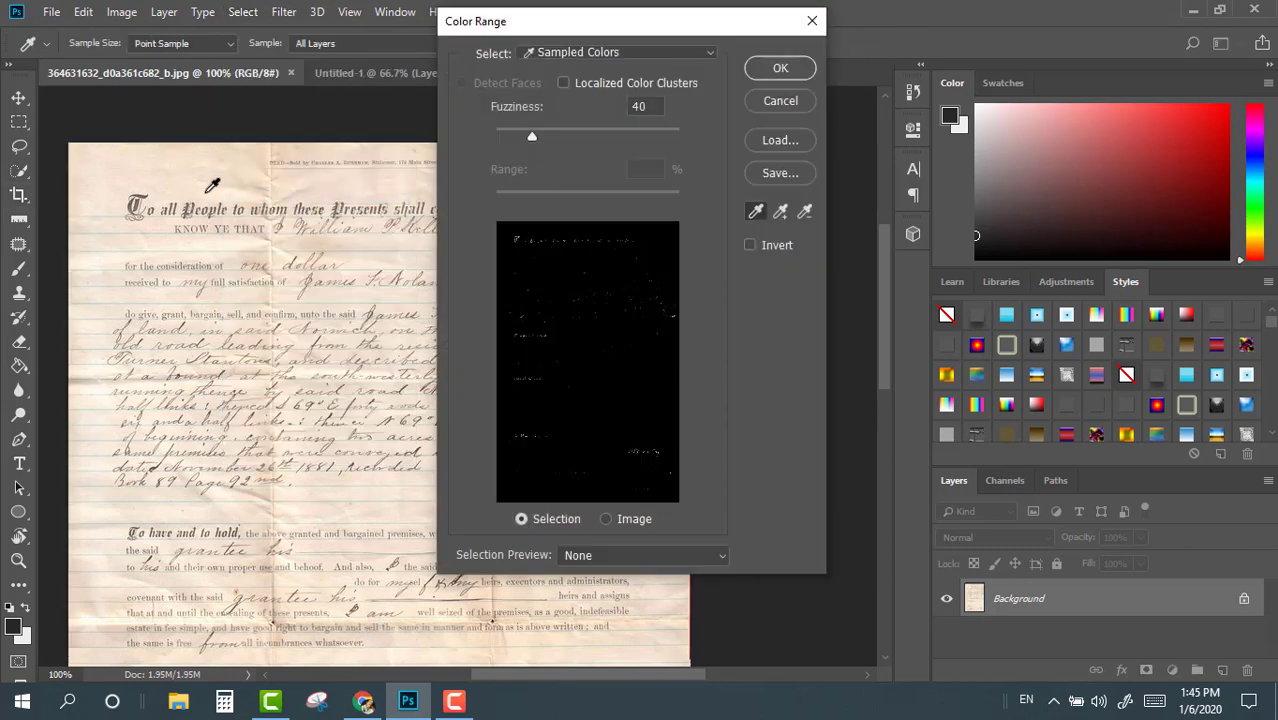
{"action": "left_click", "coordinate": [199, 178]}
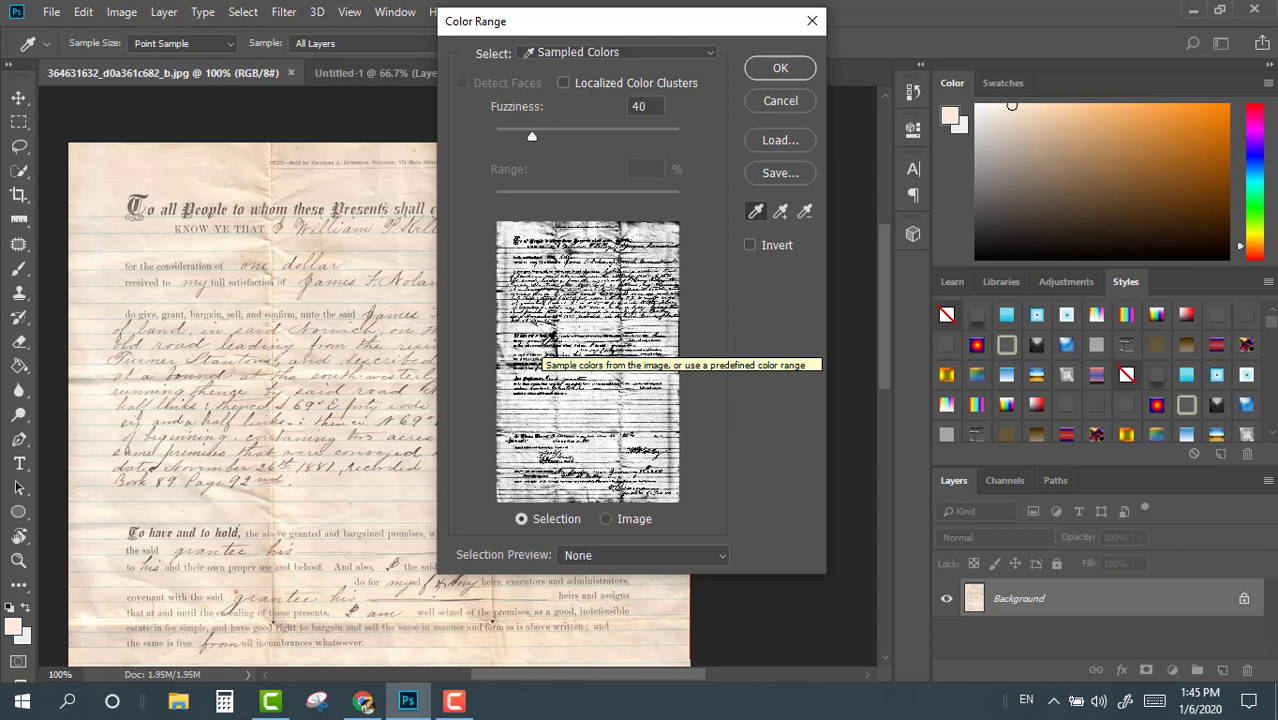
{"action": "left_click_drag", "start_coordinate": [531, 136], "coordinate": [590, 130]}
- Add more paper tones between the text lines to the sampled colours, set Fuzziness to 35, and apply the Color Range selection
{"action": "left_click", "coordinate": [781, 213]}
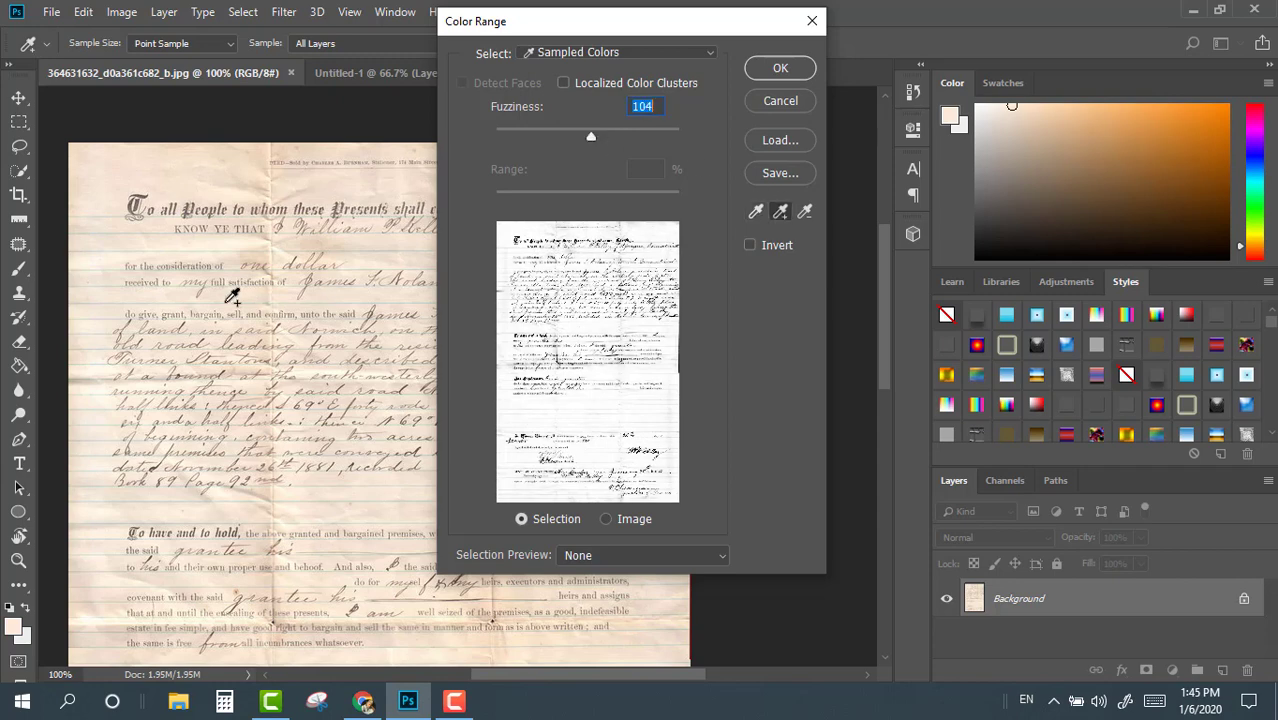
{"action": "left_click", "coordinate": [255, 307]}
{"action": "left_click", "coordinate": [252, 305]}
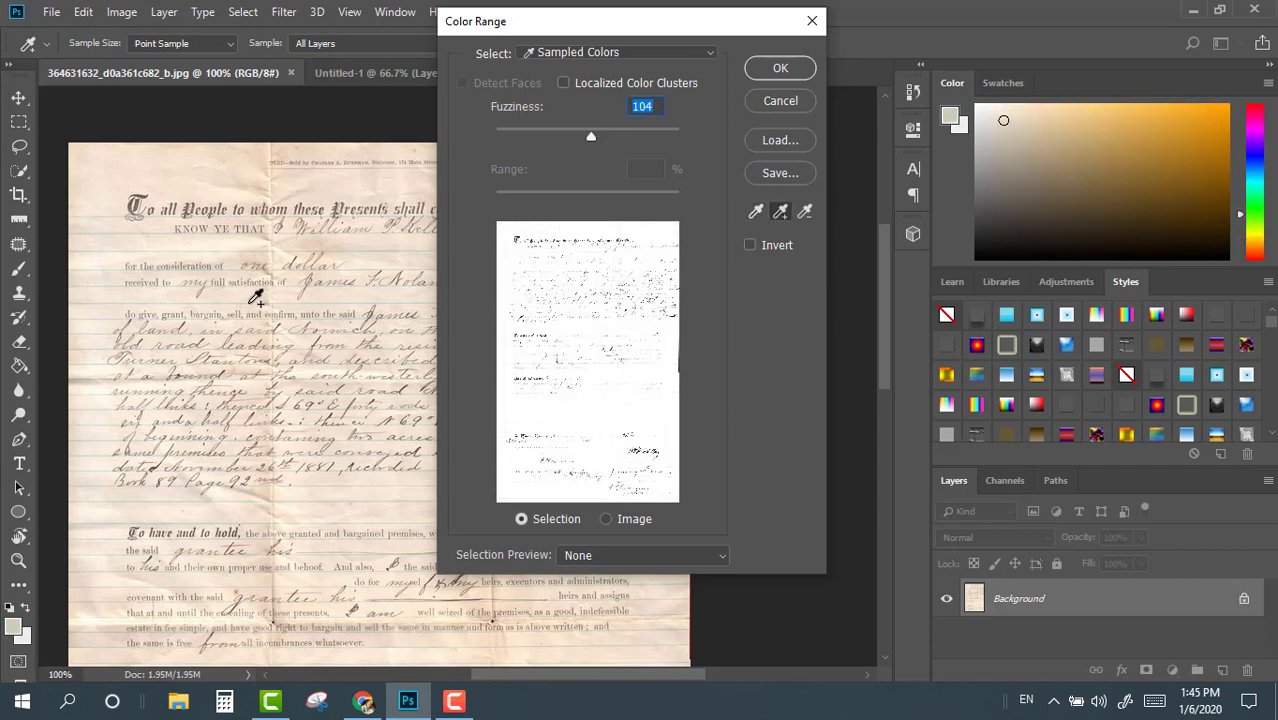
{"action": "left_click", "coordinate": [249, 303]}
{"action": "left_click", "coordinate": [249, 303]}
{"action": "left_click", "coordinate": [249, 304]}
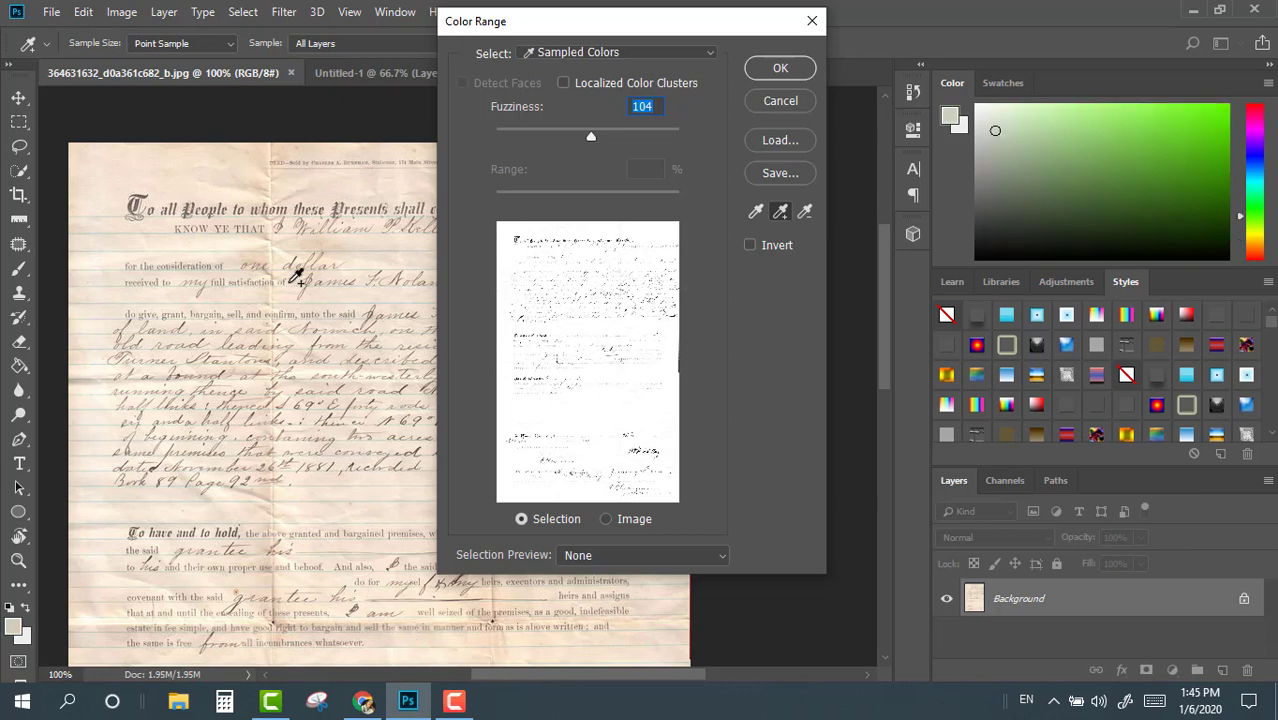
{"action": "left_click_drag", "start_coordinate": [589, 136], "coordinate": [529, 135]}
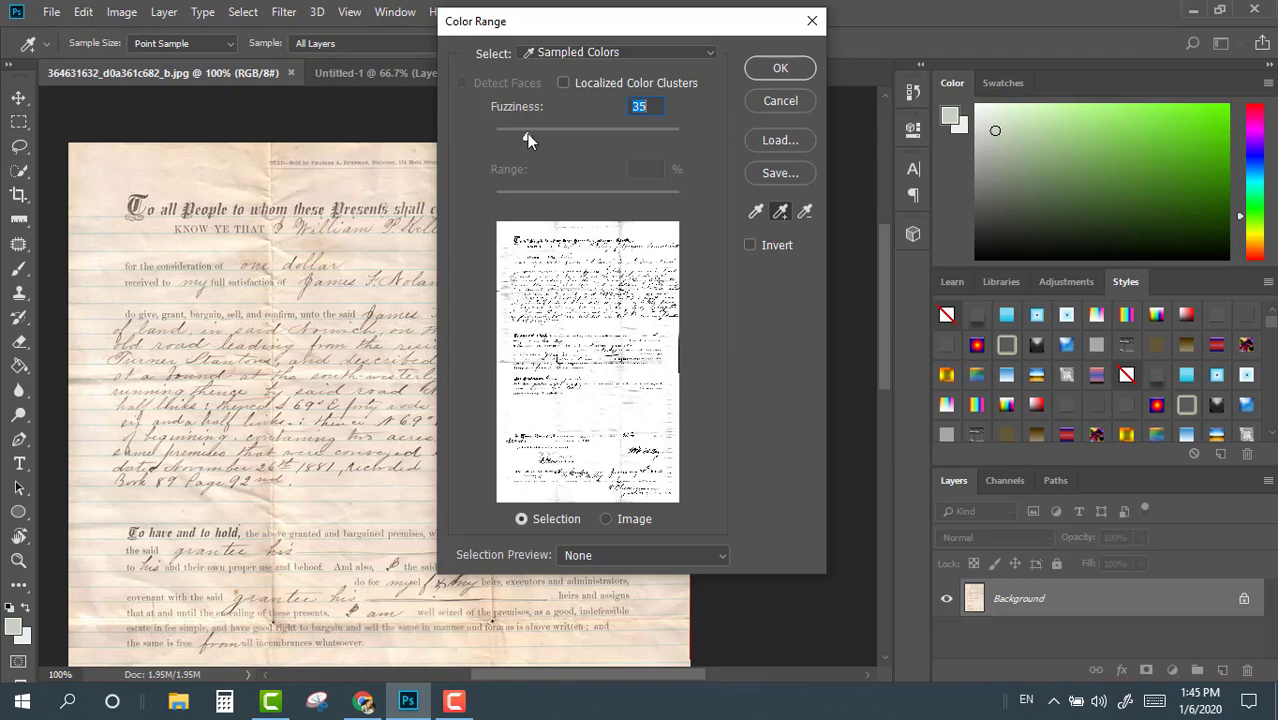
{"action": "left_click", "coordinate": [780, 69]}
{"action": "key", "text": "c"}
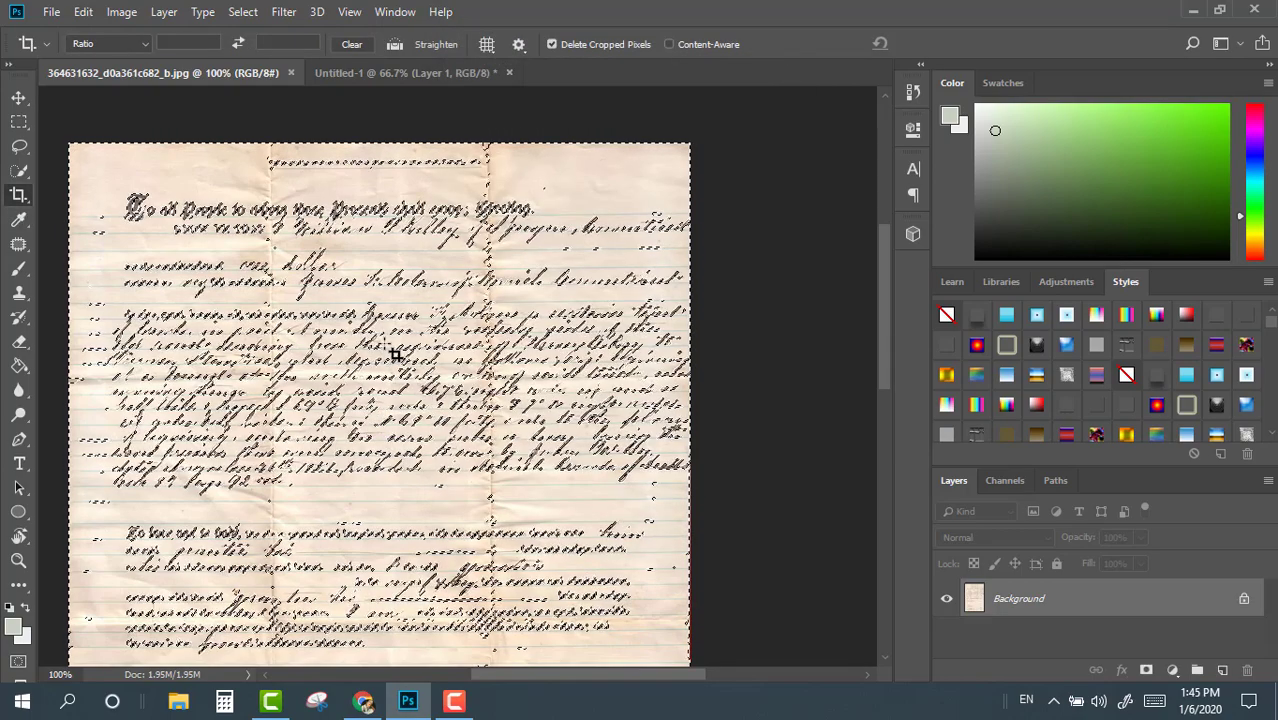
- Invert the selection so it covers the writing instead of the paper, and add a layer mask from it
{"action": "scroll", "coordinate": [395, 354], "scroll_direction": "down", "scroll_amount": 8}
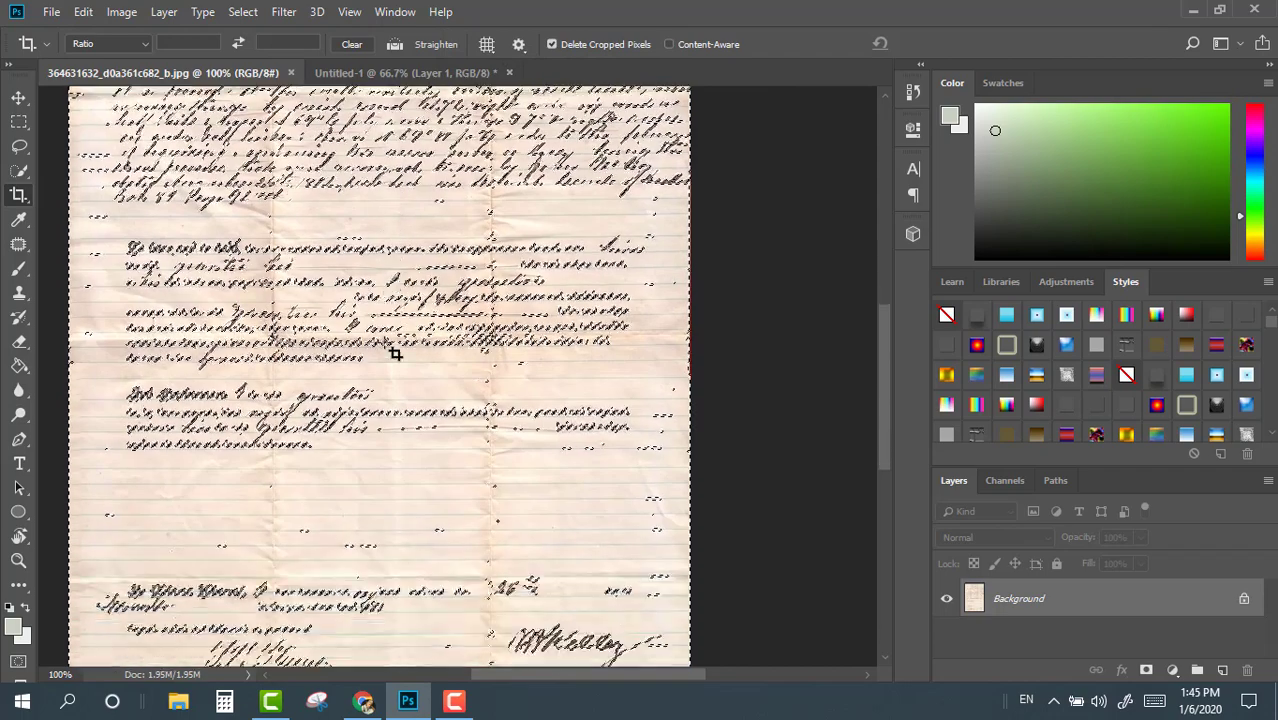
{"action": "scroll", "coordinate": [395, 354], "scroll_direction": "down", "scroll_amount": 6}
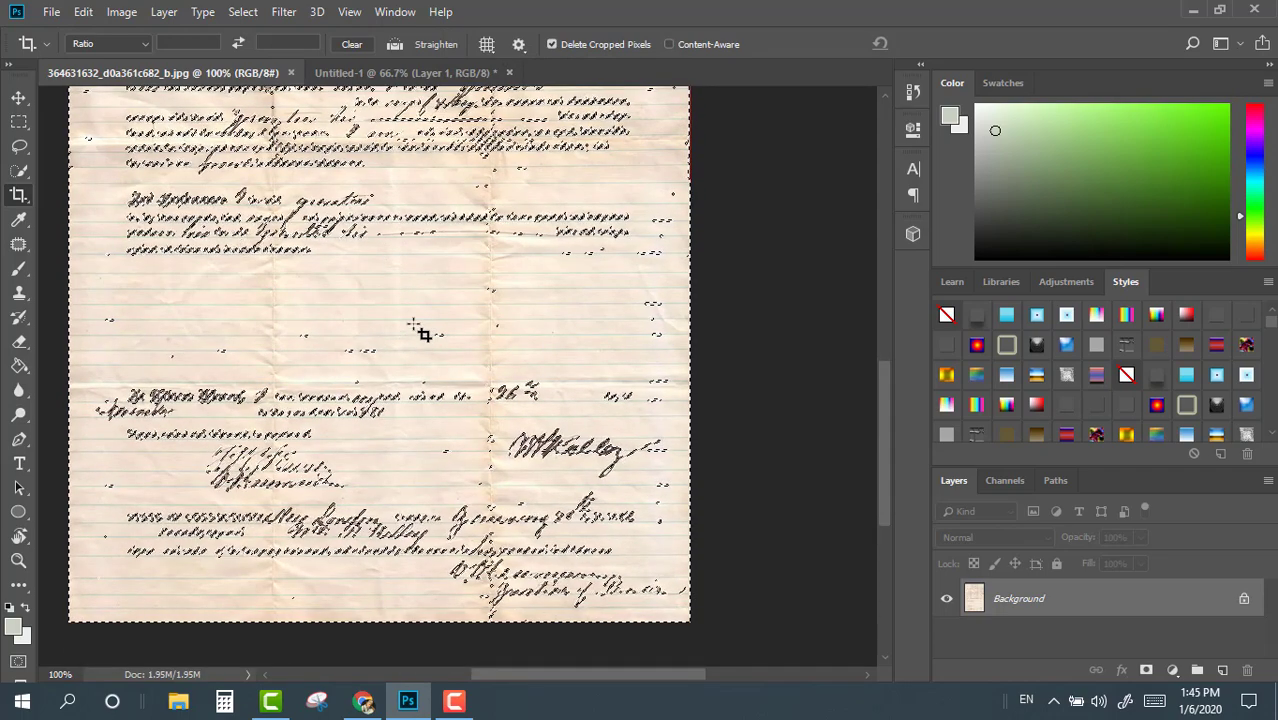
{"action": "key", "text": "ctrl"}
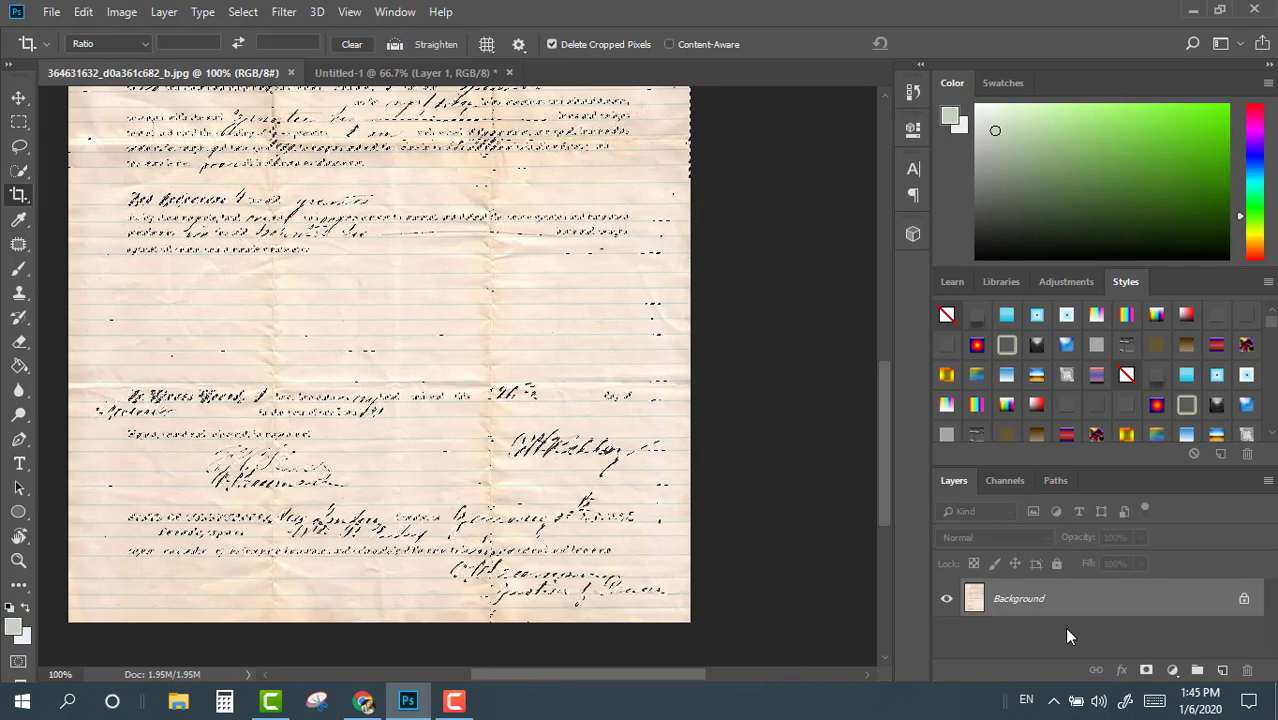
{"action": "left_click", "coordinate": [1146, 671]}
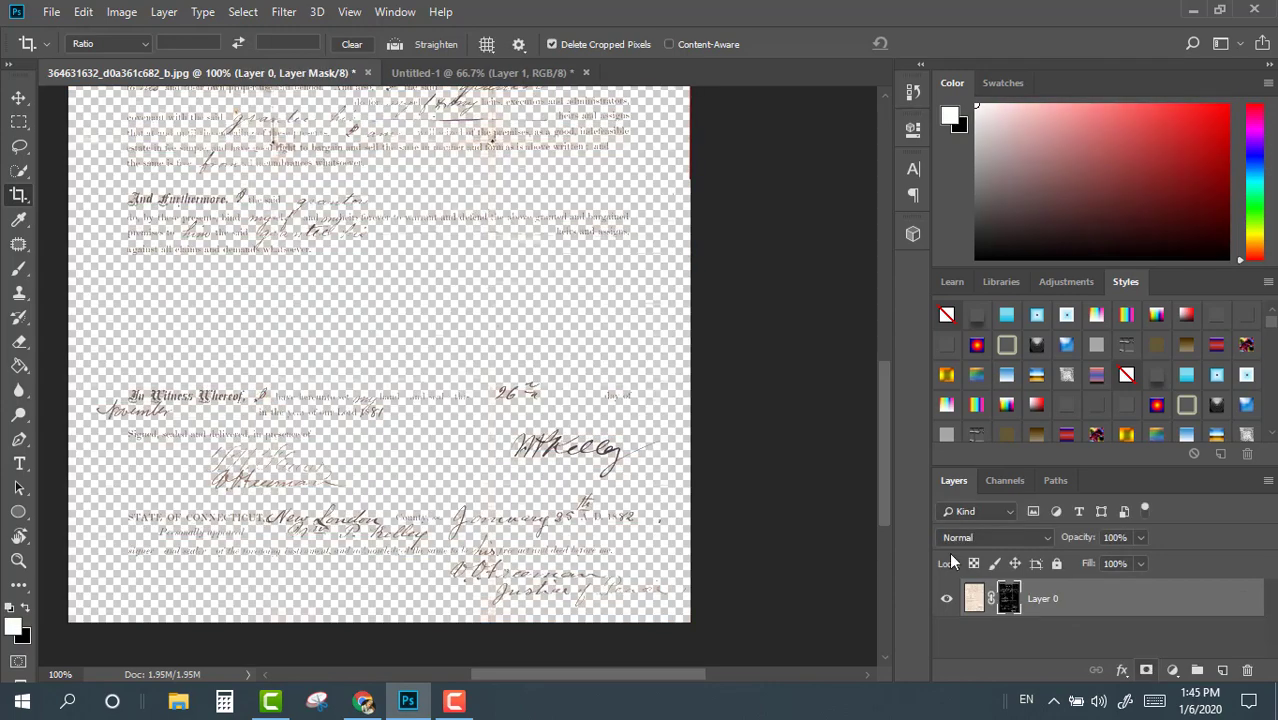
- Add a new layer beneath the masked deed layer and fill it with the current background colour
{"action": "scroll", "coordinate": [392, 337], "scroll_direction": "up", "scroll_amount": 8}
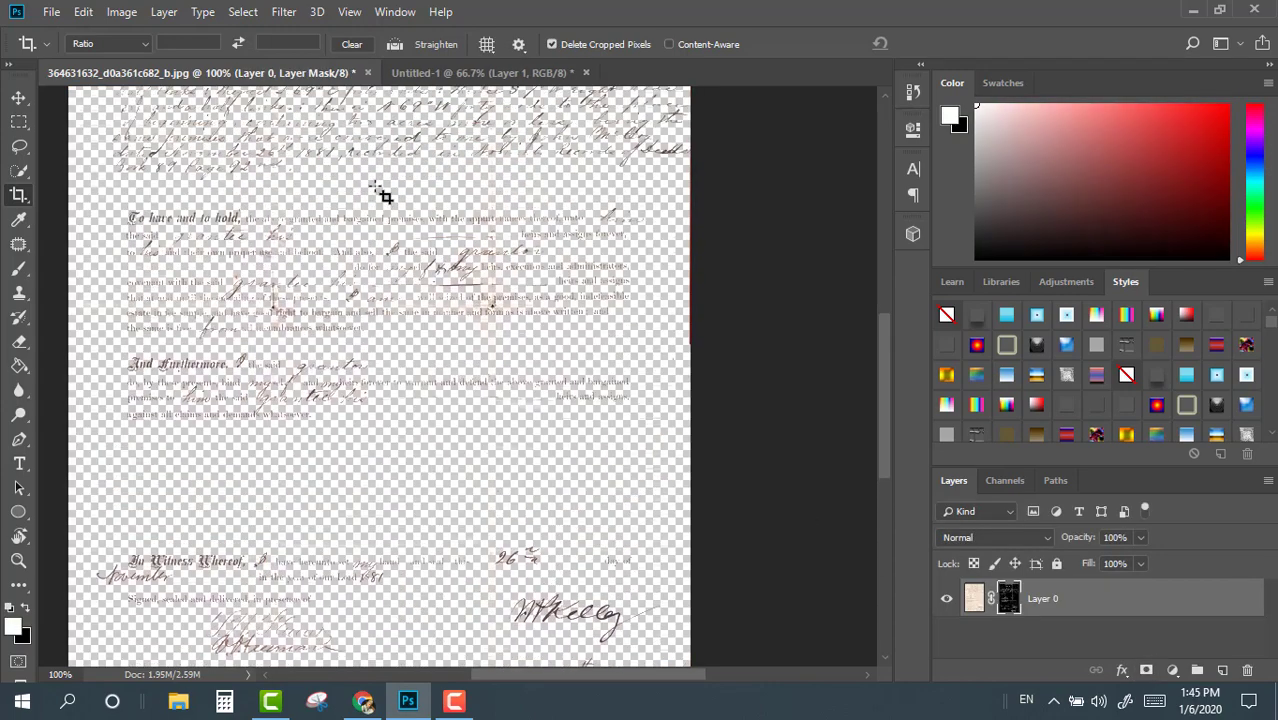
{"action": "scroll", "coordinate": [392, 222], "scroll_direction": "up", "scroll_amount": 2}
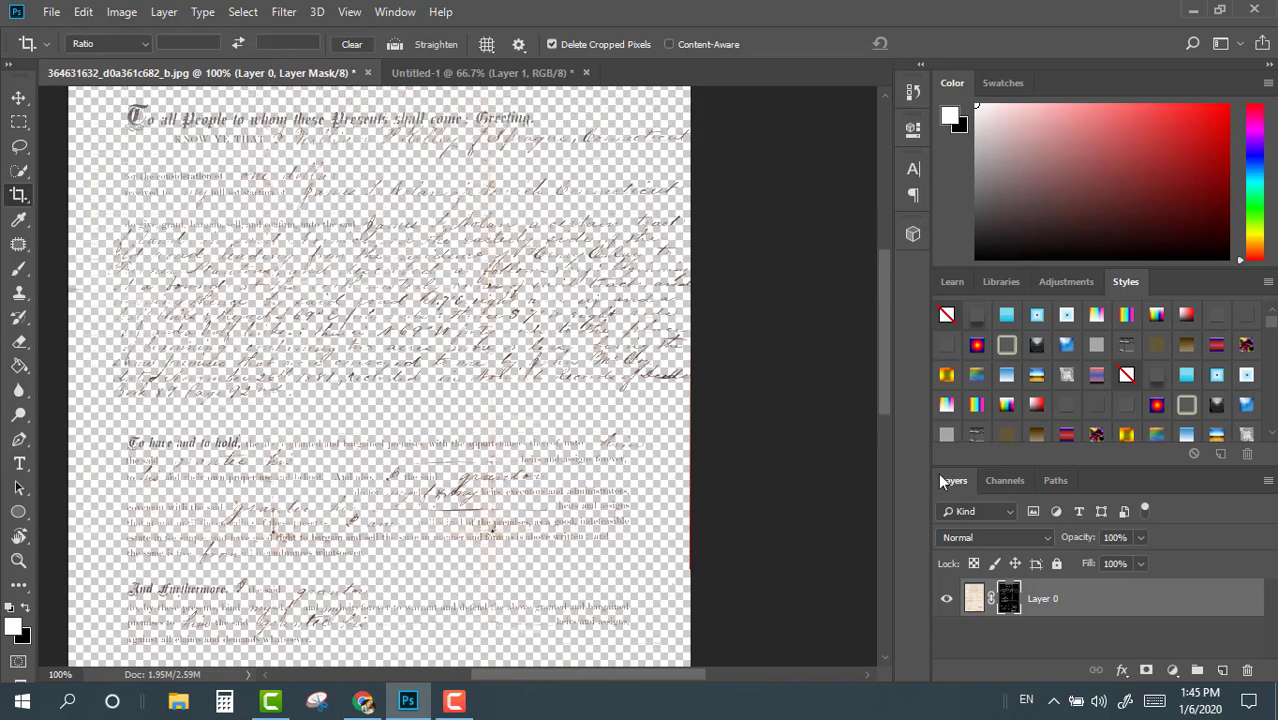
{"action": "left_click", "coordinate": [1222, 670]}
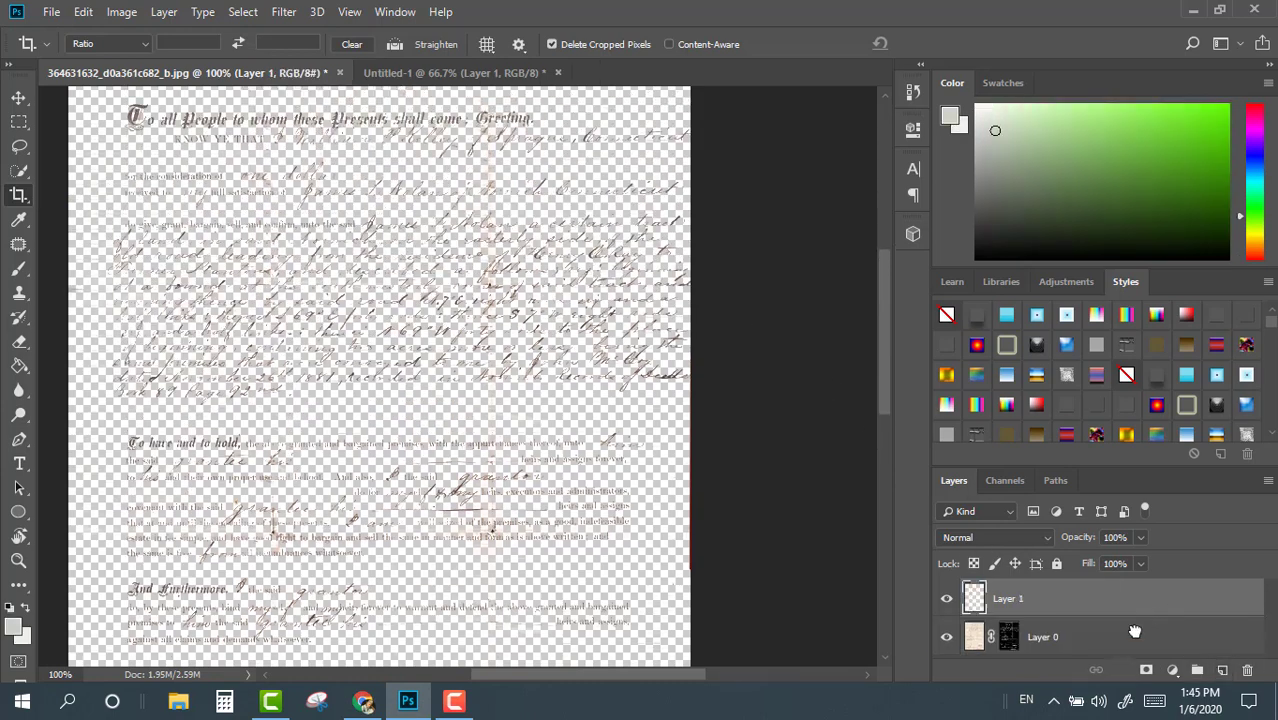
{"action": "left_click_drag", "start_coordinate": [1140, 612], "coordinate": [1138, 647]}
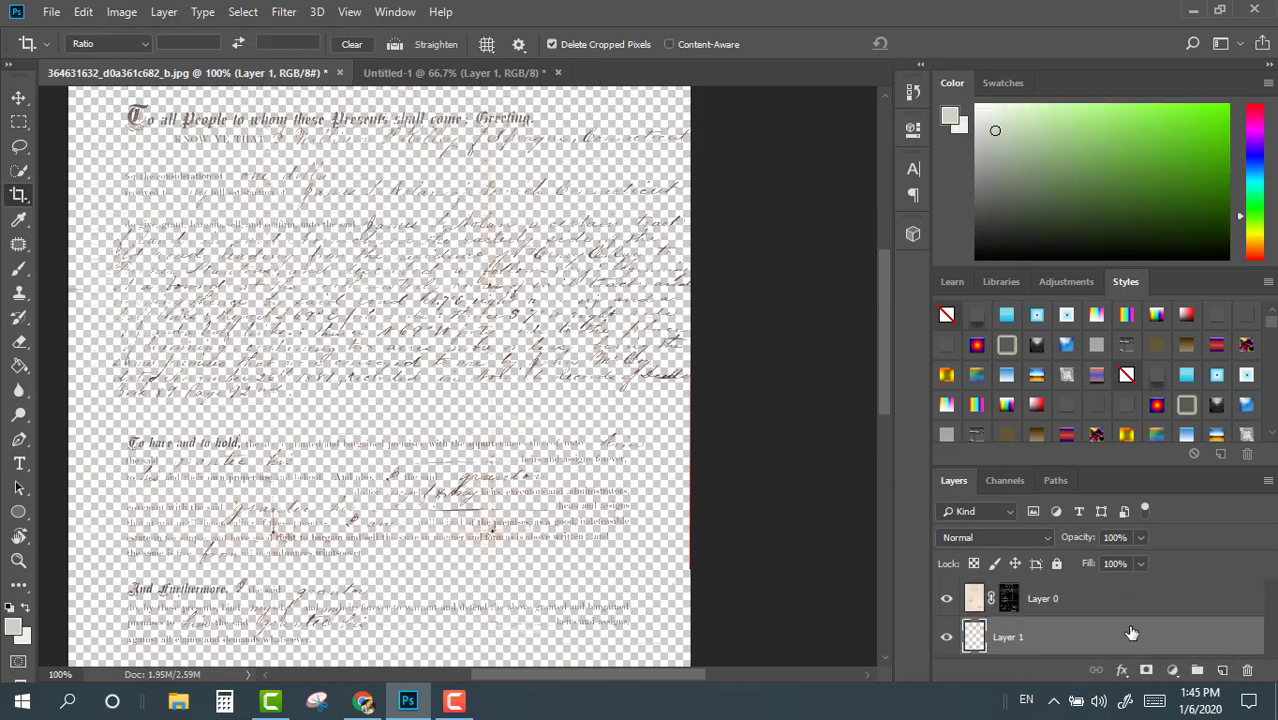
{"action": "key", "text": "ctrl+BackSpace"}
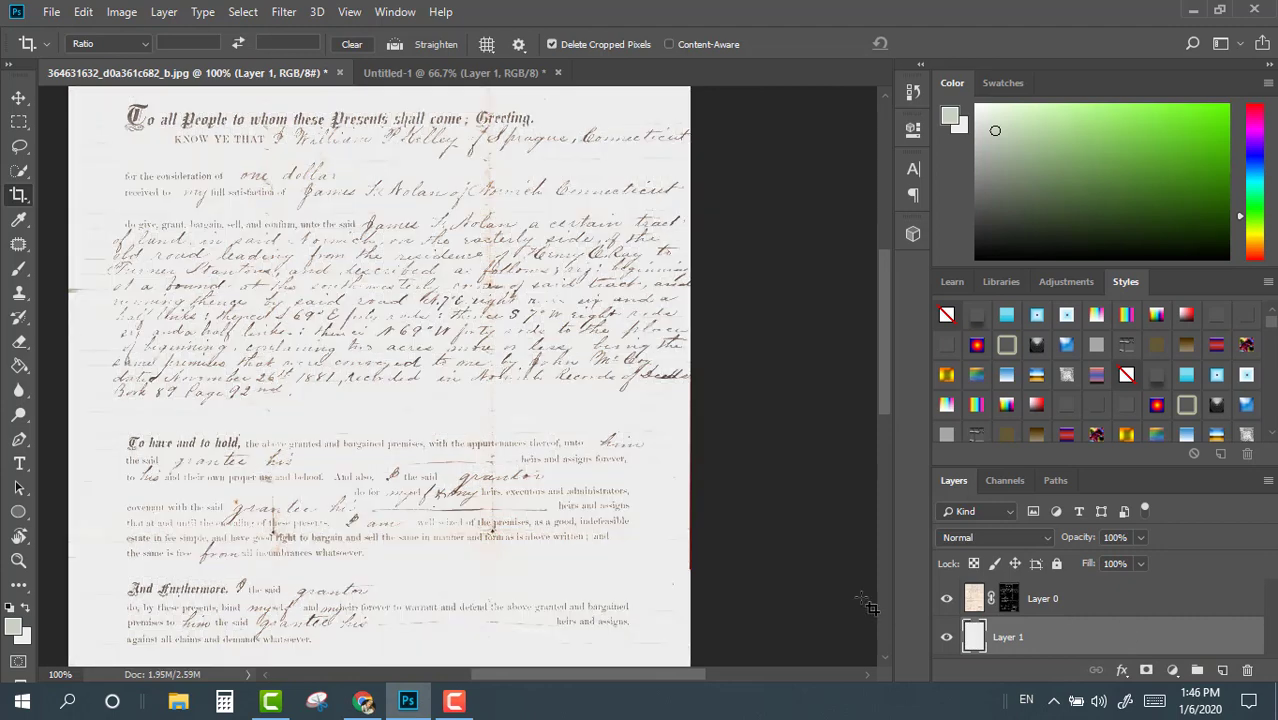
- Set the background colour to pure white and refill the layer beneath the deed with it
{"action": "left_click", "coordinate": [21, 638]}
{"action": "left_click", "coordinate": [408, 147]}
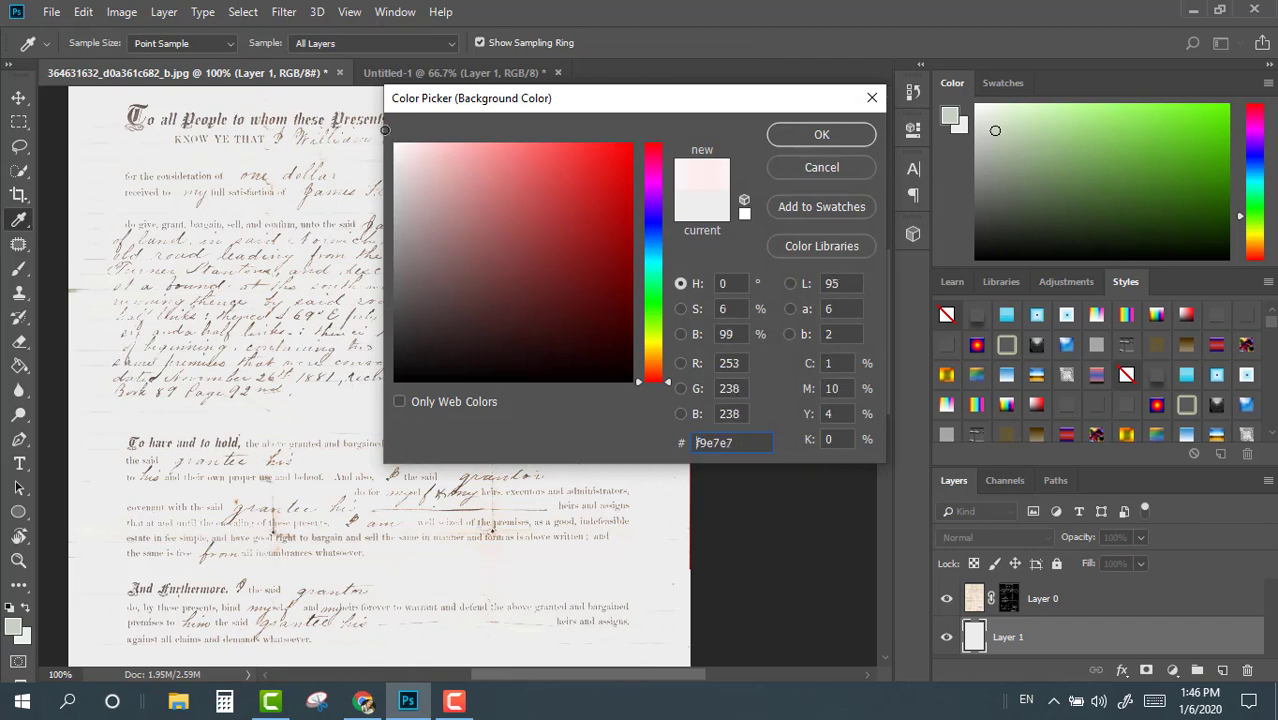
{"action": "left_click", "coordinate": [821, 134]}
{"action": "key", "text": "c"}
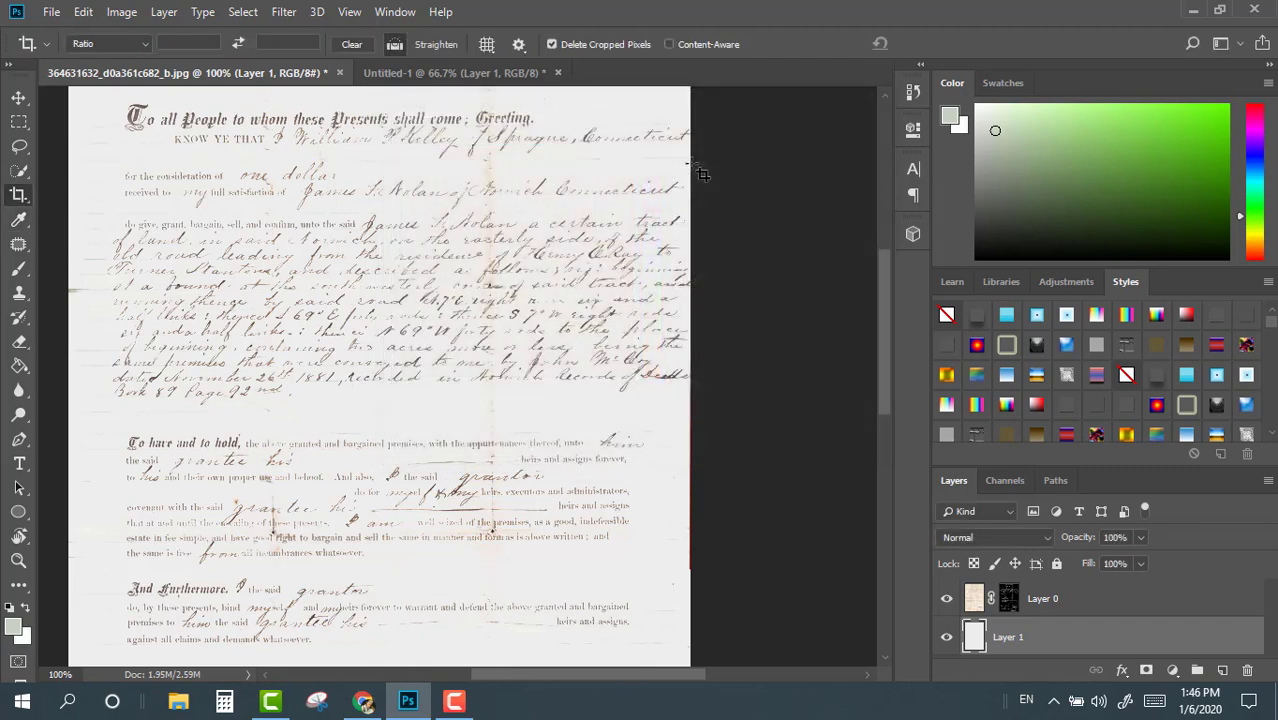
{"action": "key", "text": "ctrl+BackSpace"}
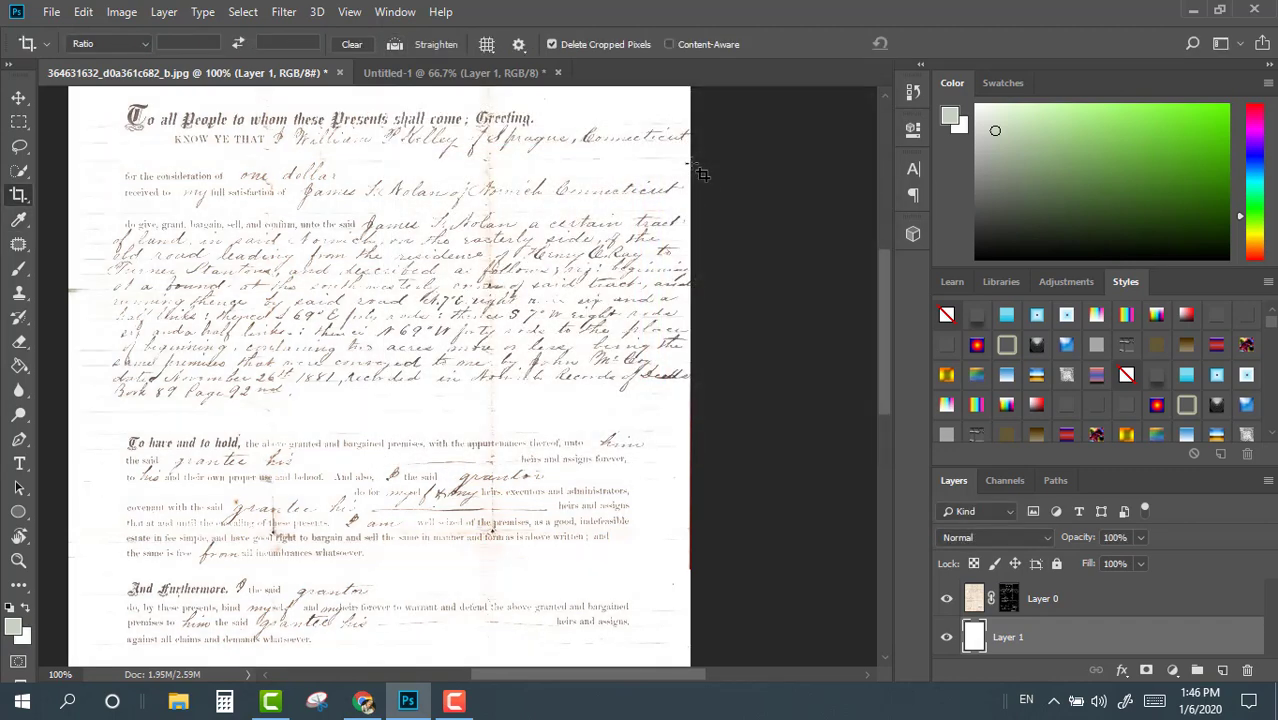
- Examine the cleaned deed as a whole, and inspect the signature area and the upper handwritten paragraph up close
{"action": "left_click", "coordinate": [20, 561]}
{"action": "right_click", "coordinate": [358, 428]}
{"action": "left_click", "coordinate": [402, 443]}
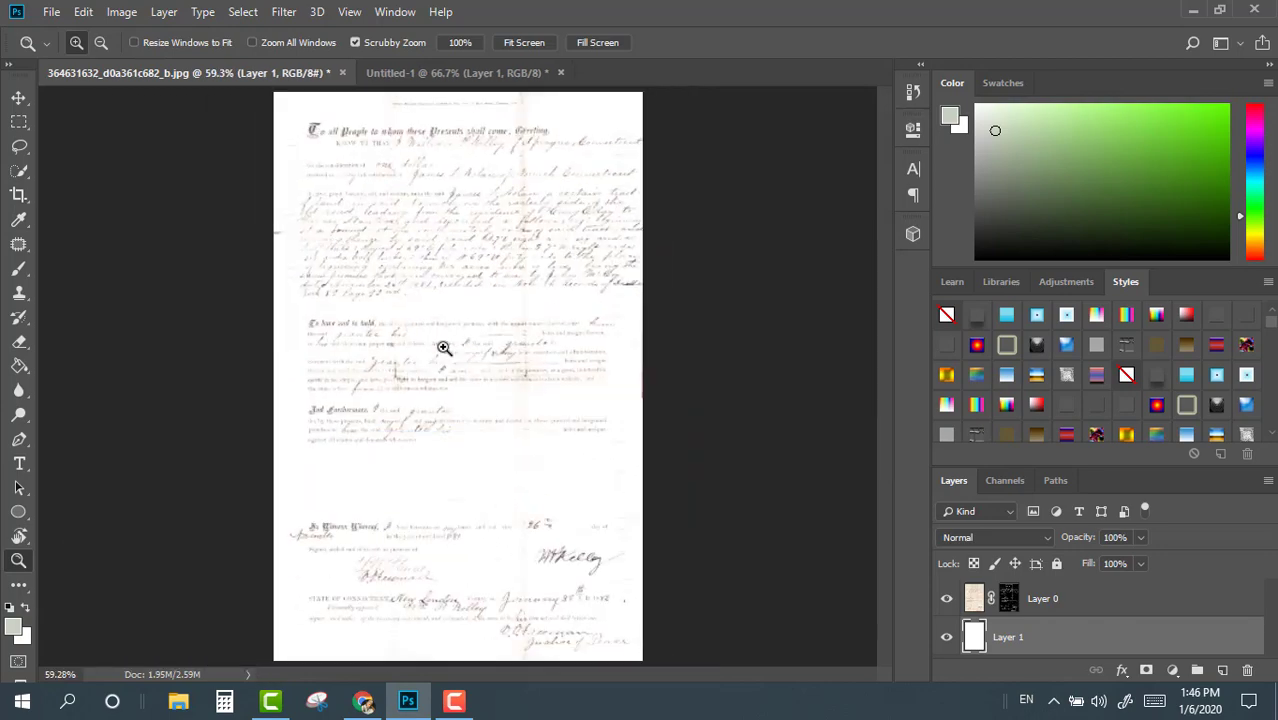
{"action": "double_click", "coordinate": [469, 643]}
{"action": "double_click", "coordinate": [513, 419]}
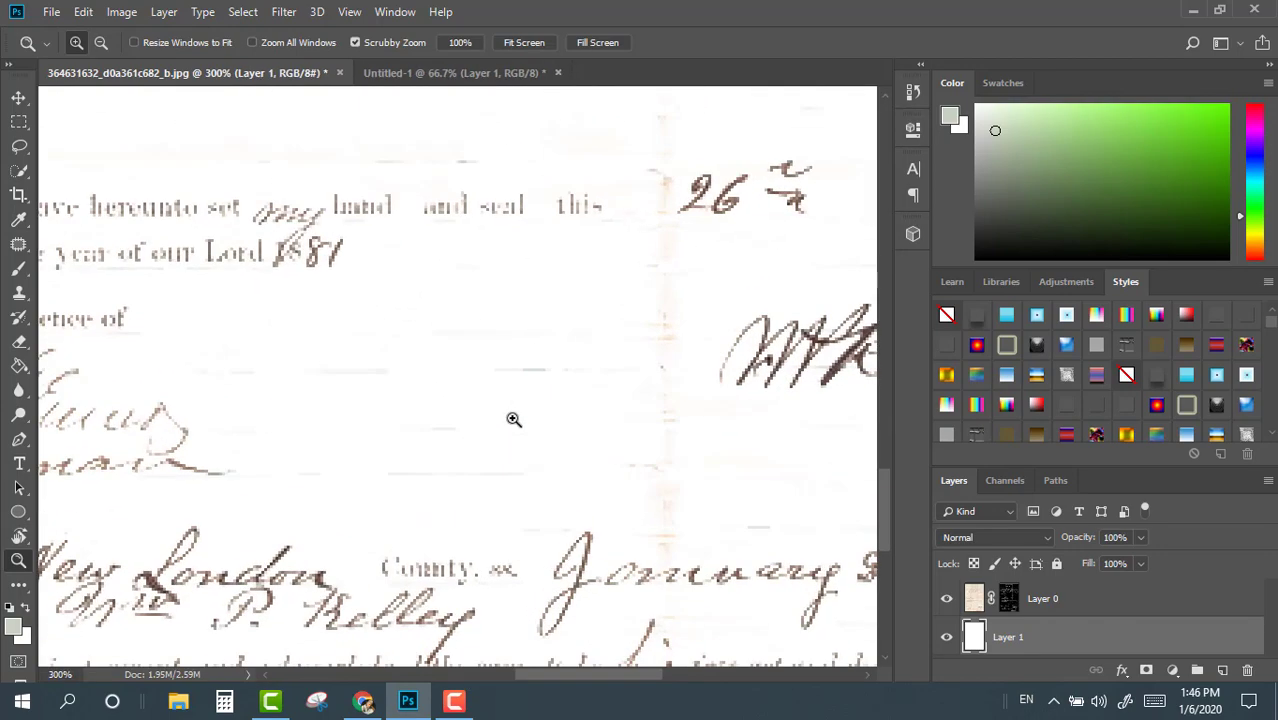
{"action": "right_click", "coordinate": [513, 419]}
{"action": "left_click", "coordinate": [558, 428]}
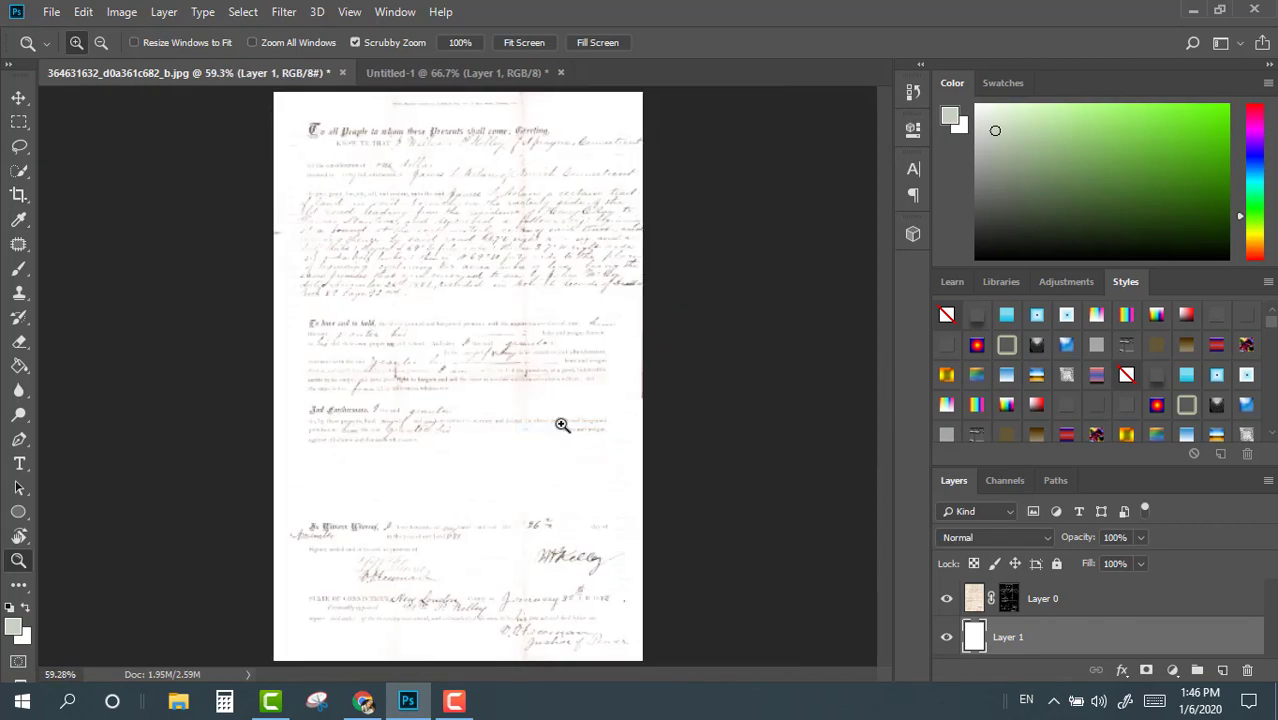
{"action": "left_click", "coordinate": [487, 184]}
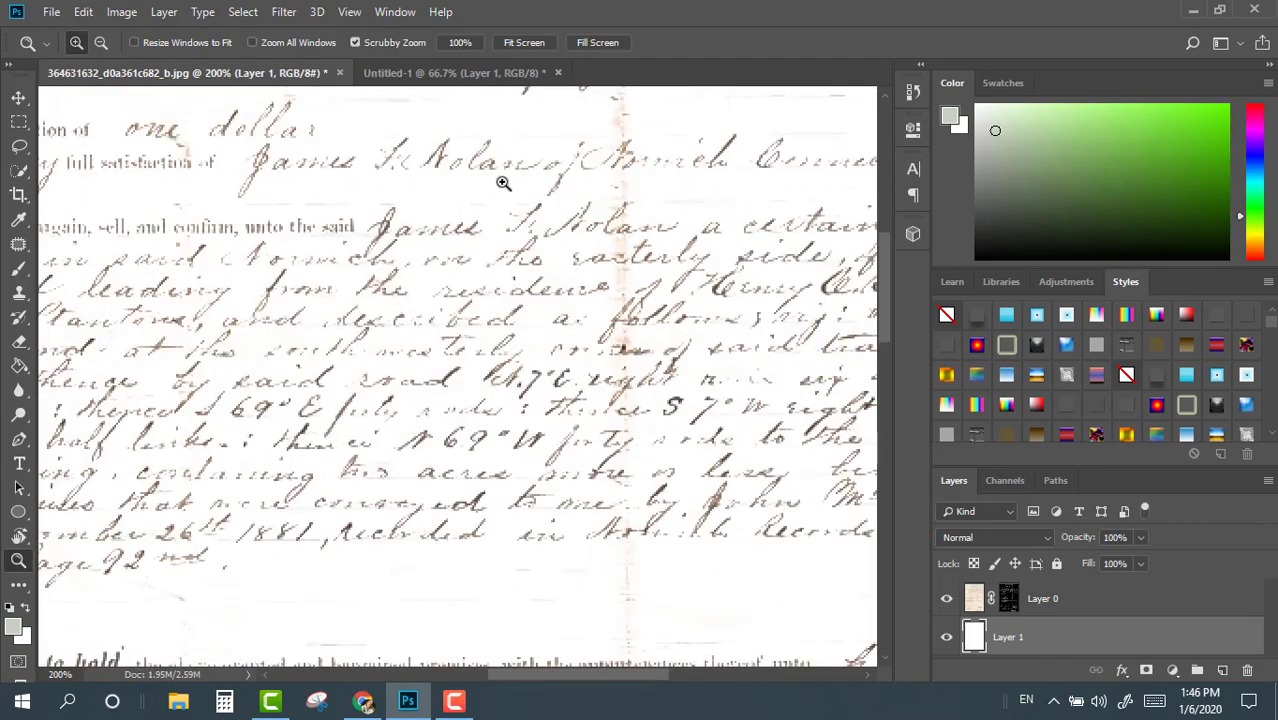
{"action": "right_click", "coordinate": [490, 180]}
{"action": "left_click", "coordinate": [548, 188]}
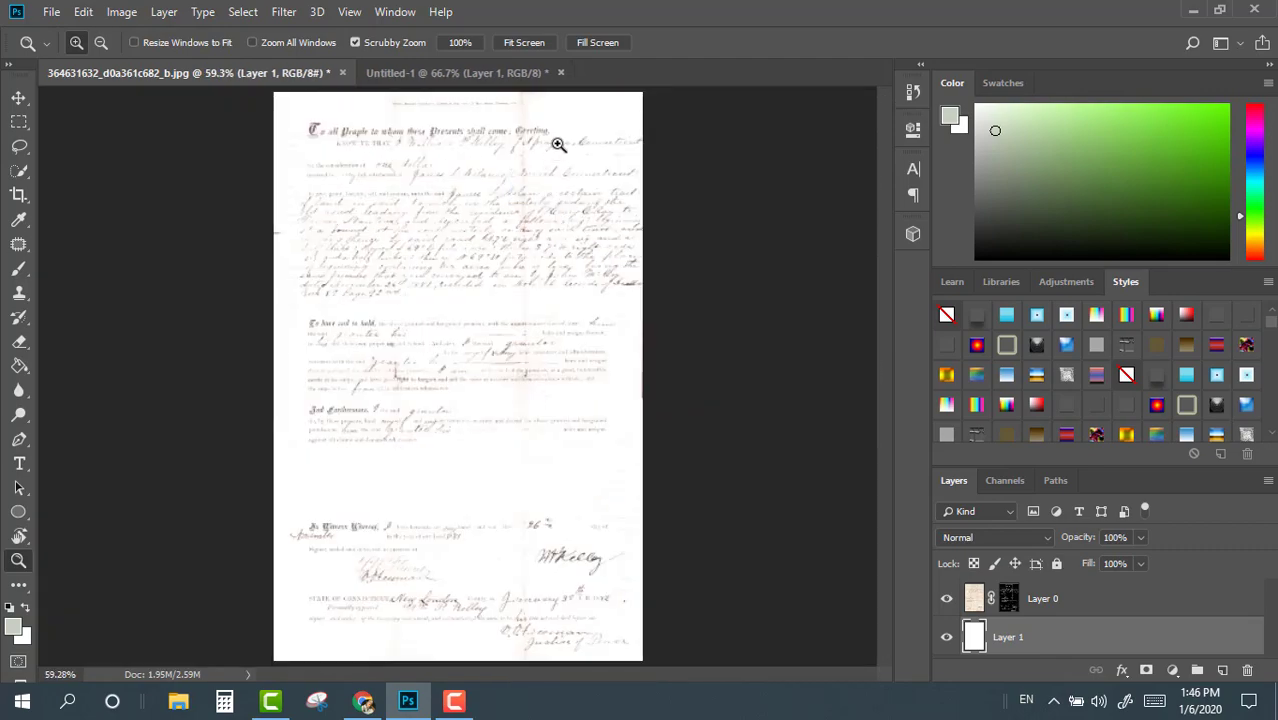